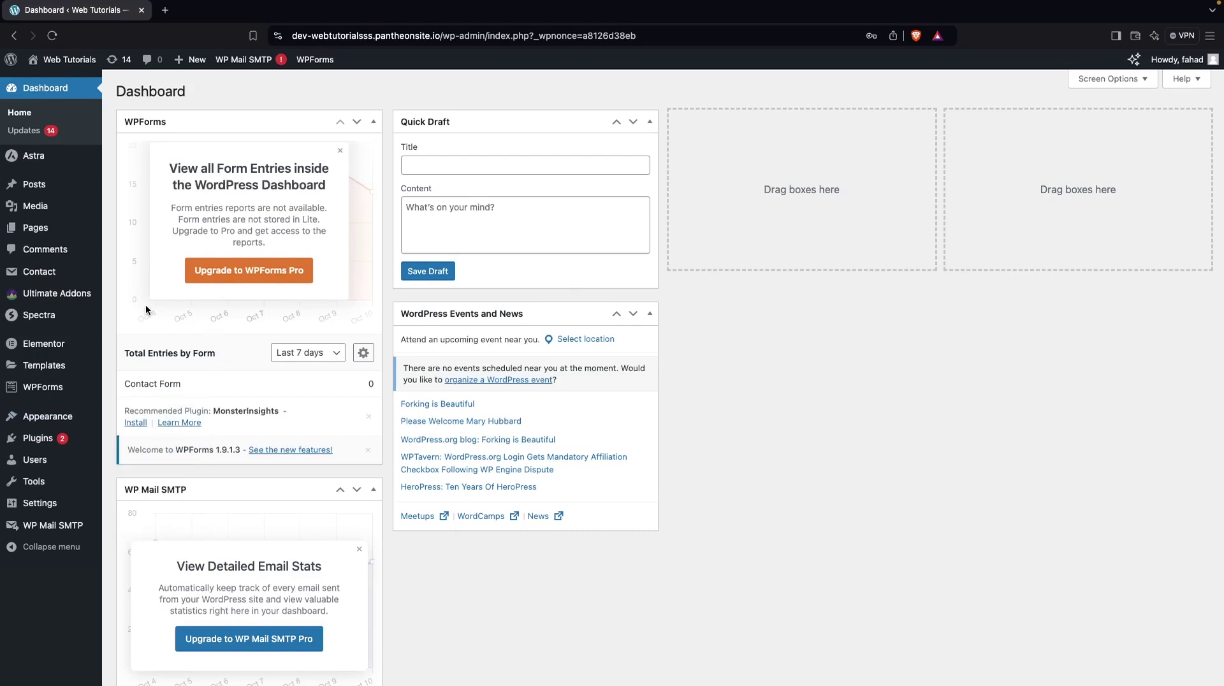
Search new plugins for 'contact form 7' and confirm it and its Ultimate Addons are active
{"action": "mouse_move", "coordinate": [79, 440]}
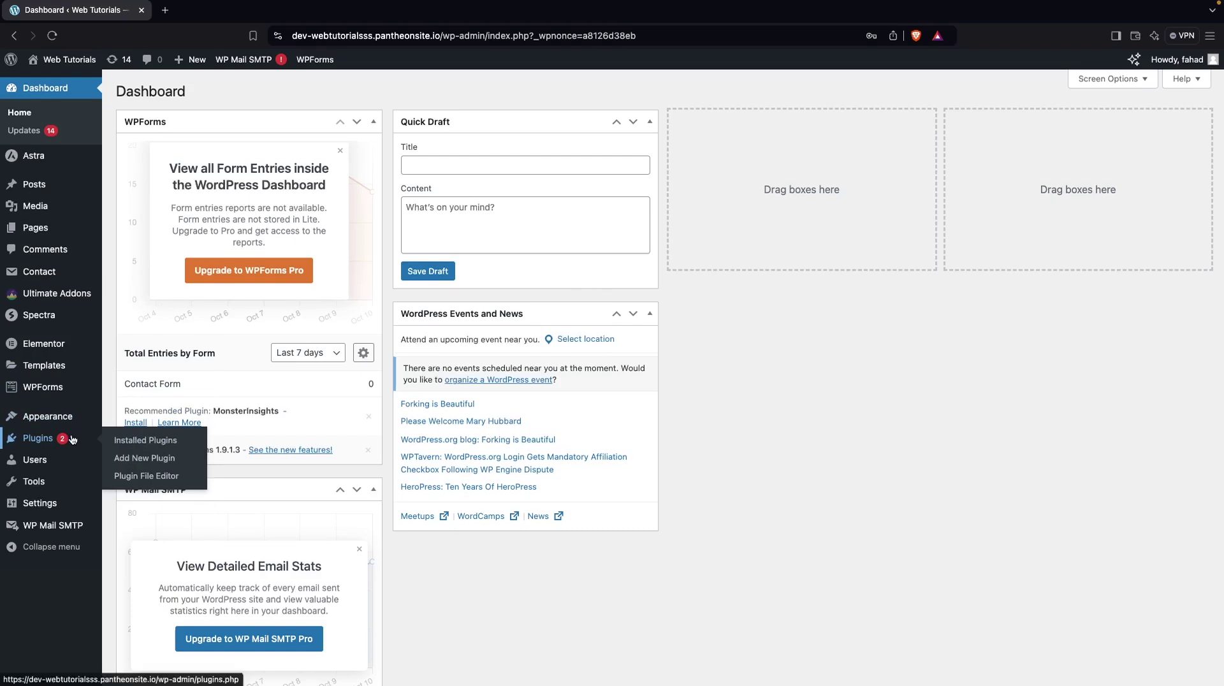
{"action": "left_click", "coordinate": [188, 460]}
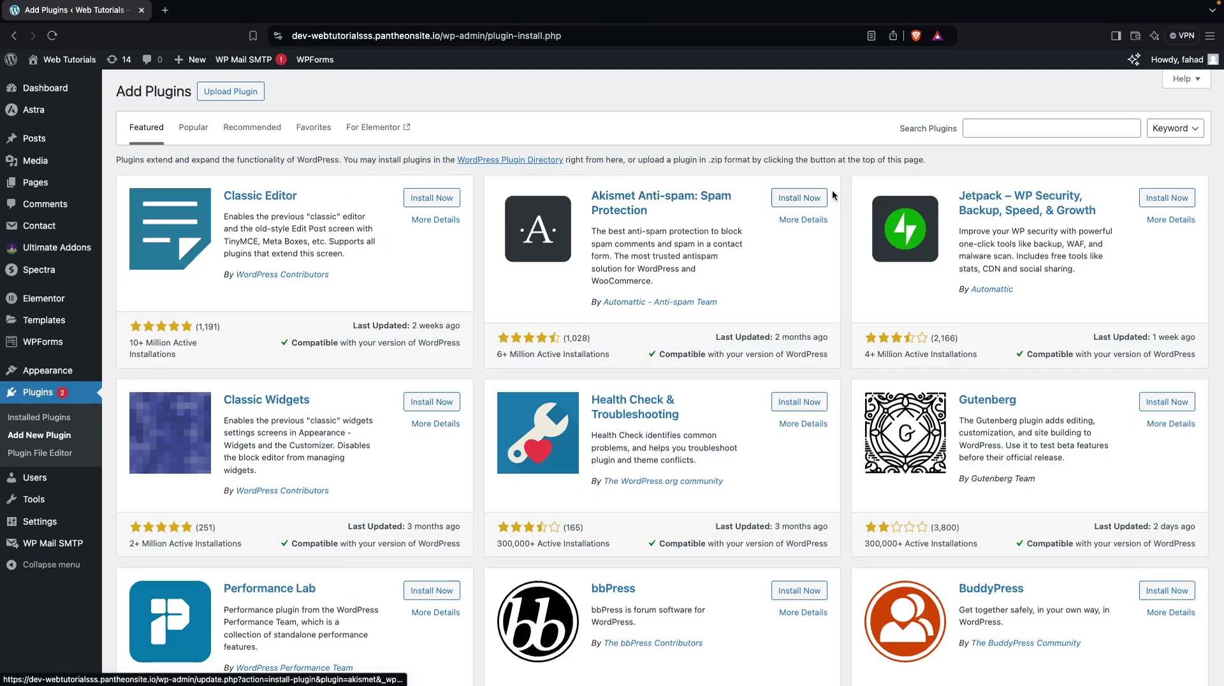
{"action": "left_click", "coordinate": [1001, 125]}
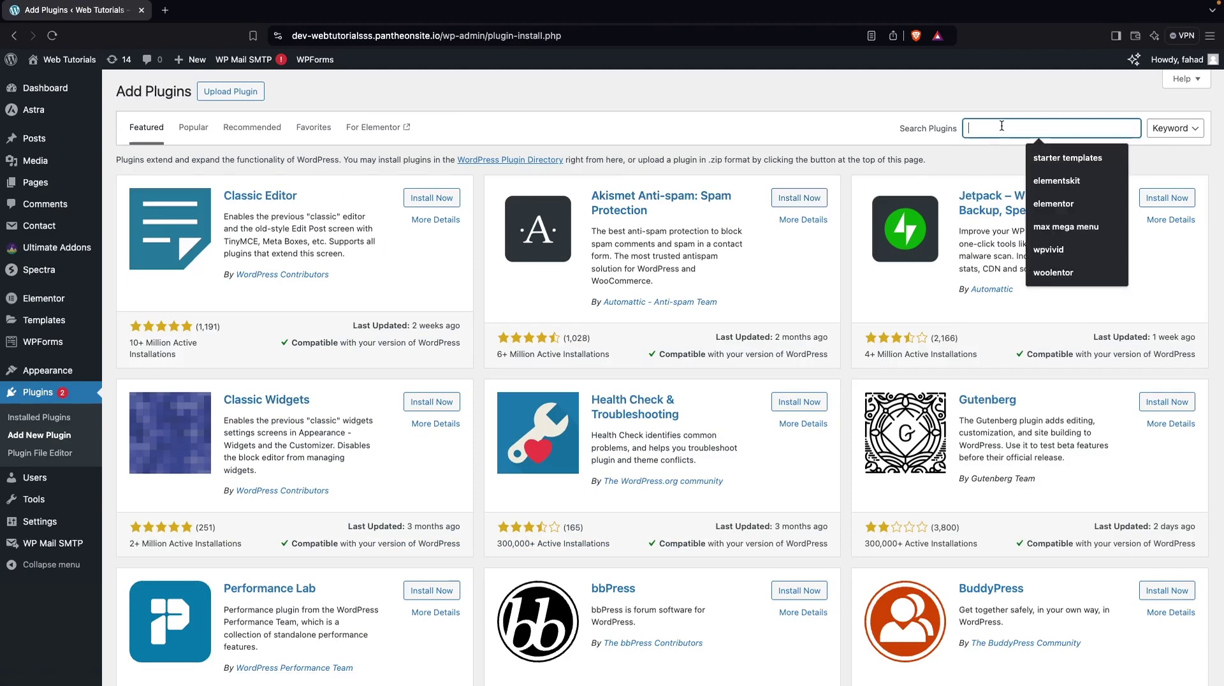
{"action": "type", "text": "contact f"}
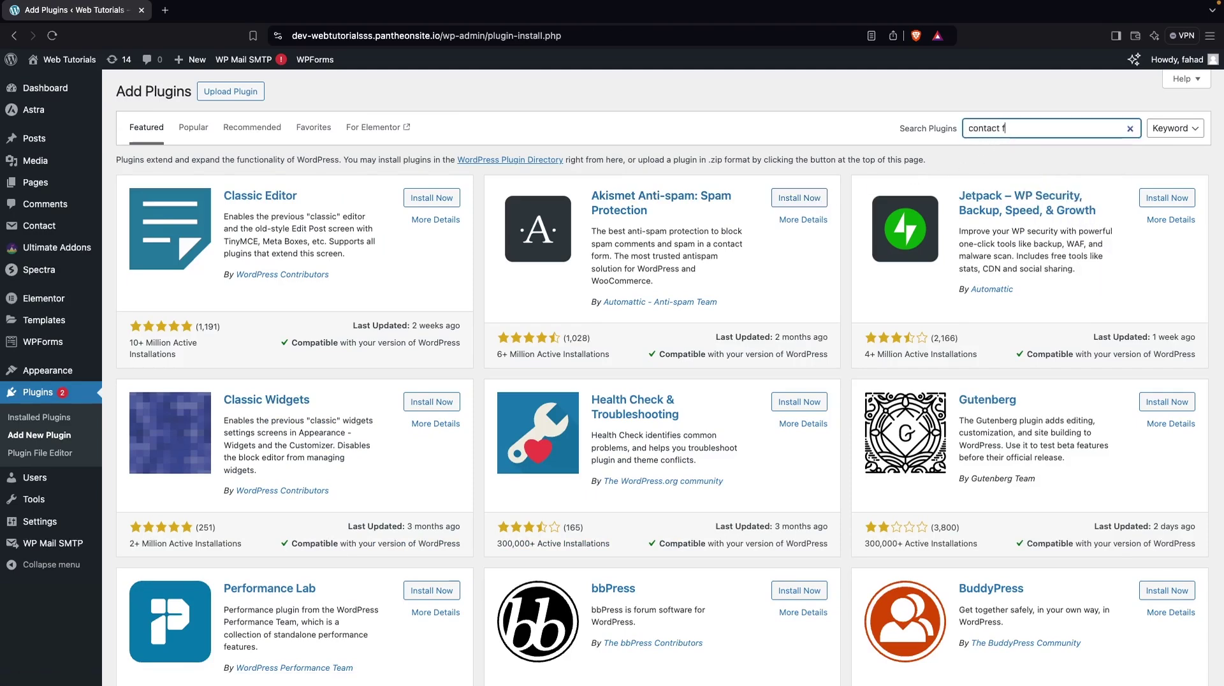
{"action": "type", "text": "orm 7"}
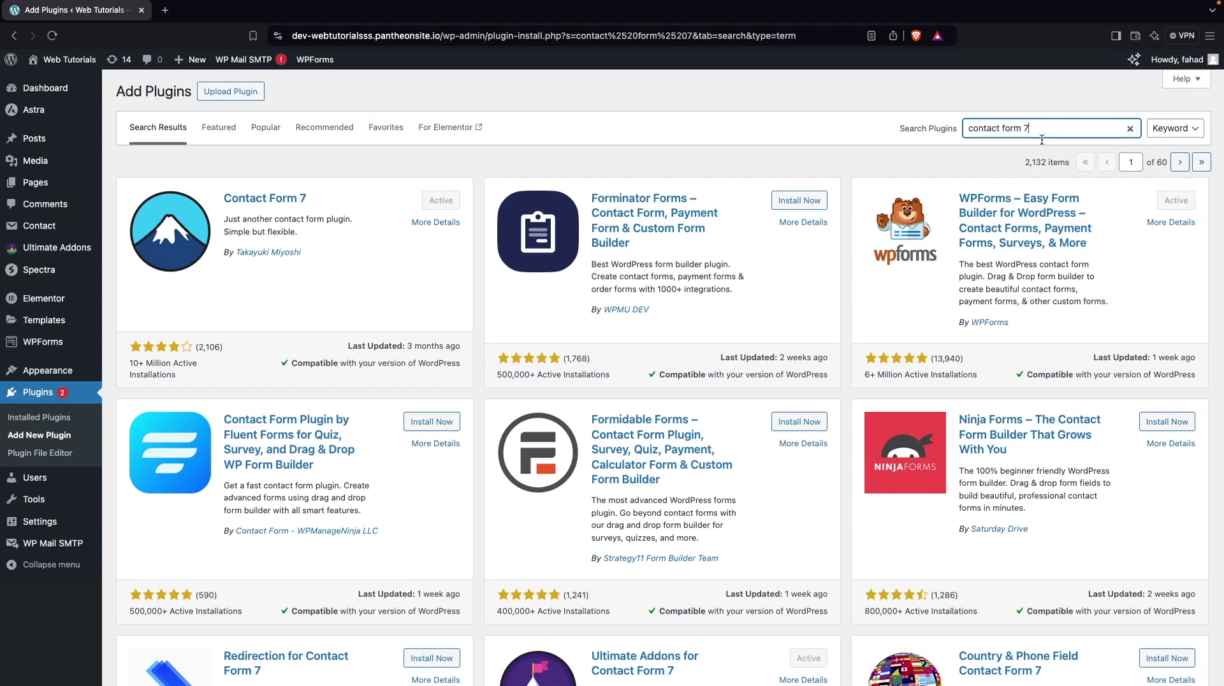
{"action": "scroll", "coordinate": [928, 299], "scroll_direction": "down", "scroll_amount": 4}
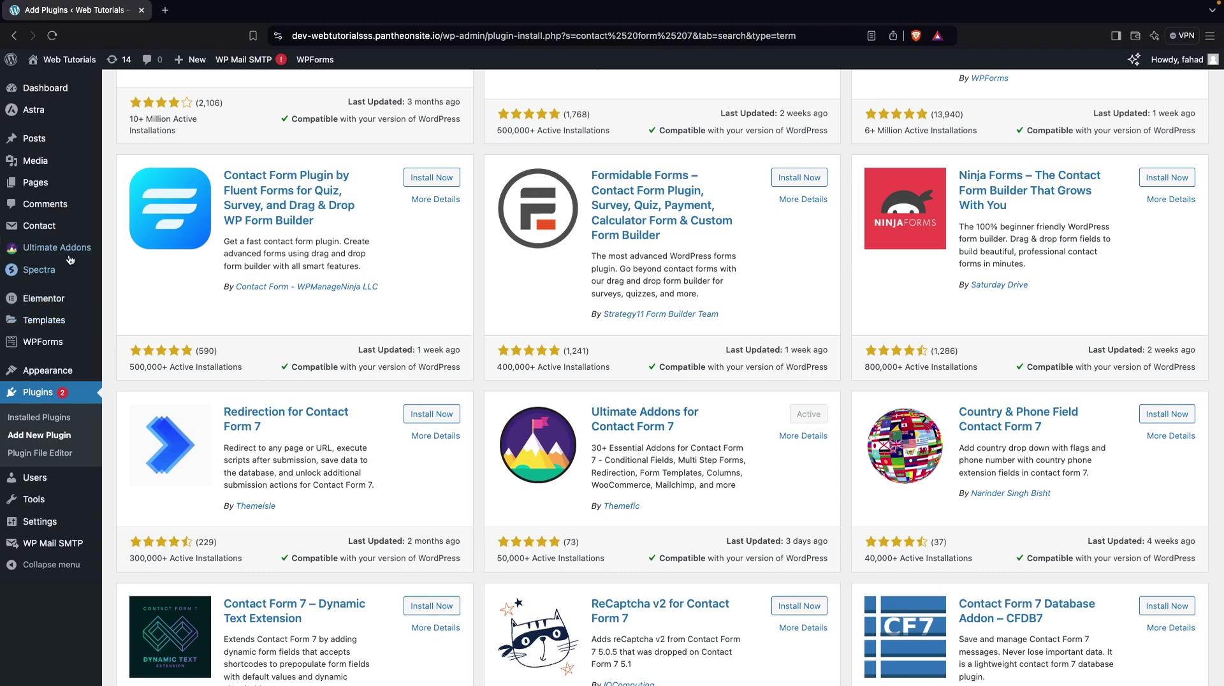
Under Ultimate Addons > All Addons with the Free filter, switch the Multi-step Form addon on
{"action": "mouse_move", "coordinate": [70, 254]}
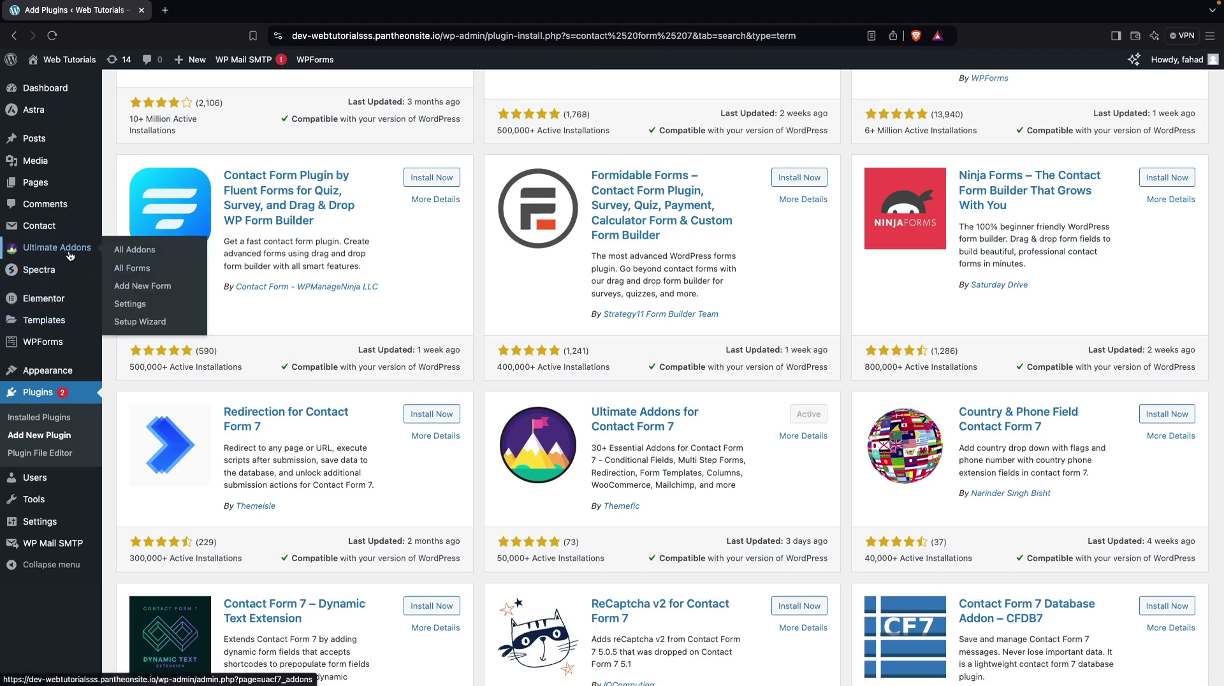
{"action": "left_click", "coordinate": [161, 254]}
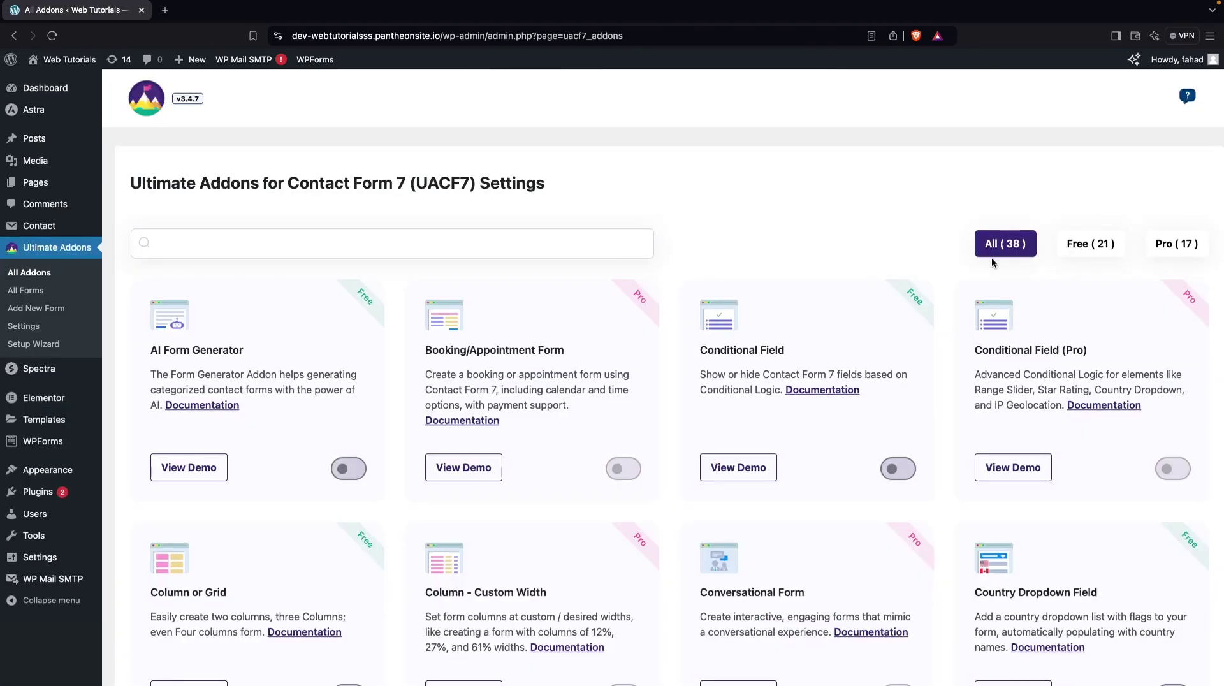
{"action": "left_click", "coordinate": [1086, 247]}
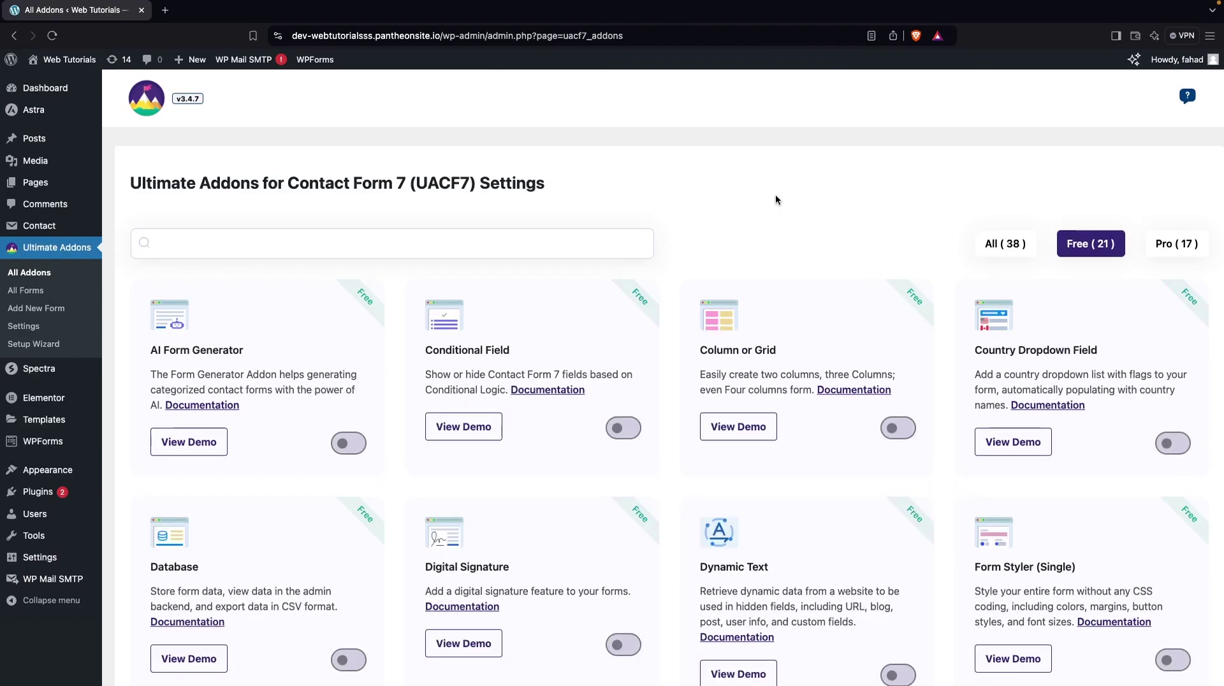
{"action": "scroll", "coordinate": [686, 274], "scroll_direction": "down", "scroll_amount": 9}
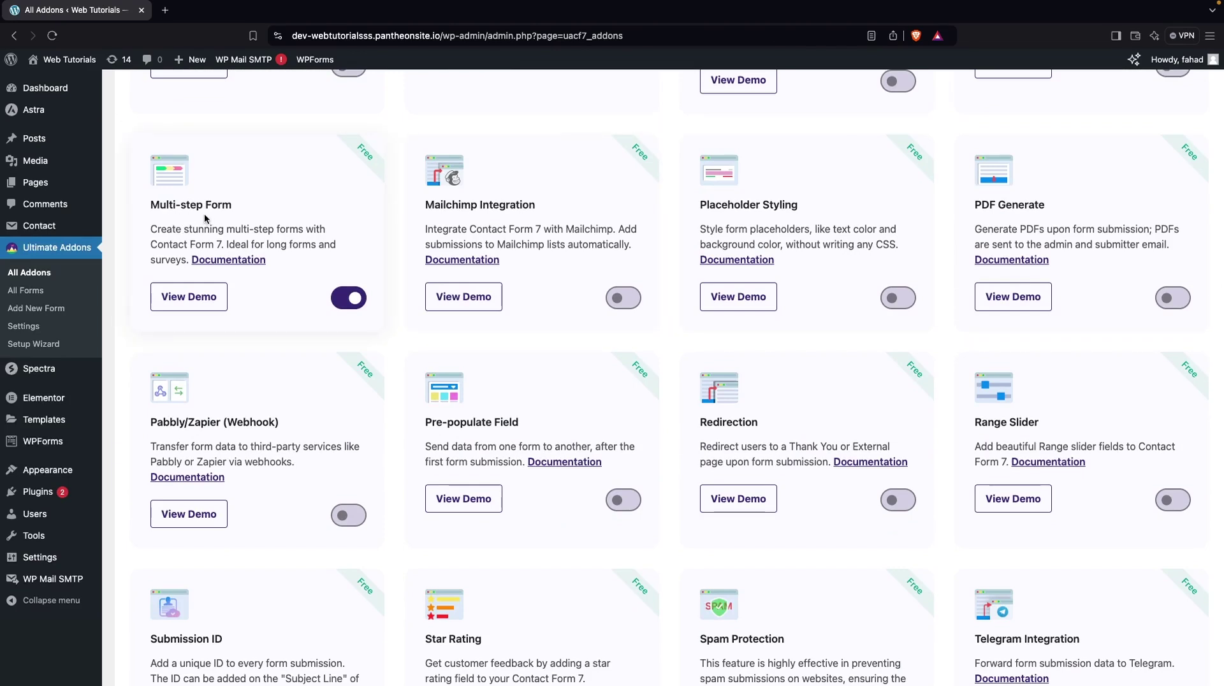
{"action": "left_click", "coordinate": [344, 304]}
{"action": "left_click", "coordinate": [342, 304]}
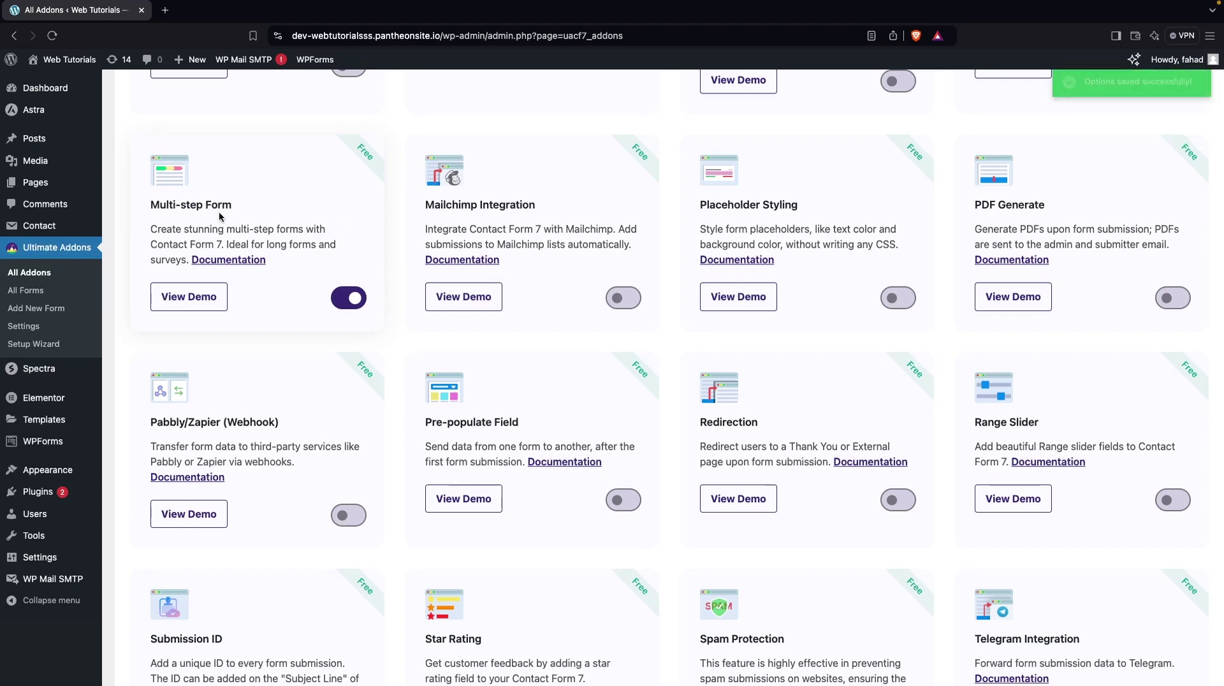
{"action": "mouse_move", "coordinate": [53, 228]}
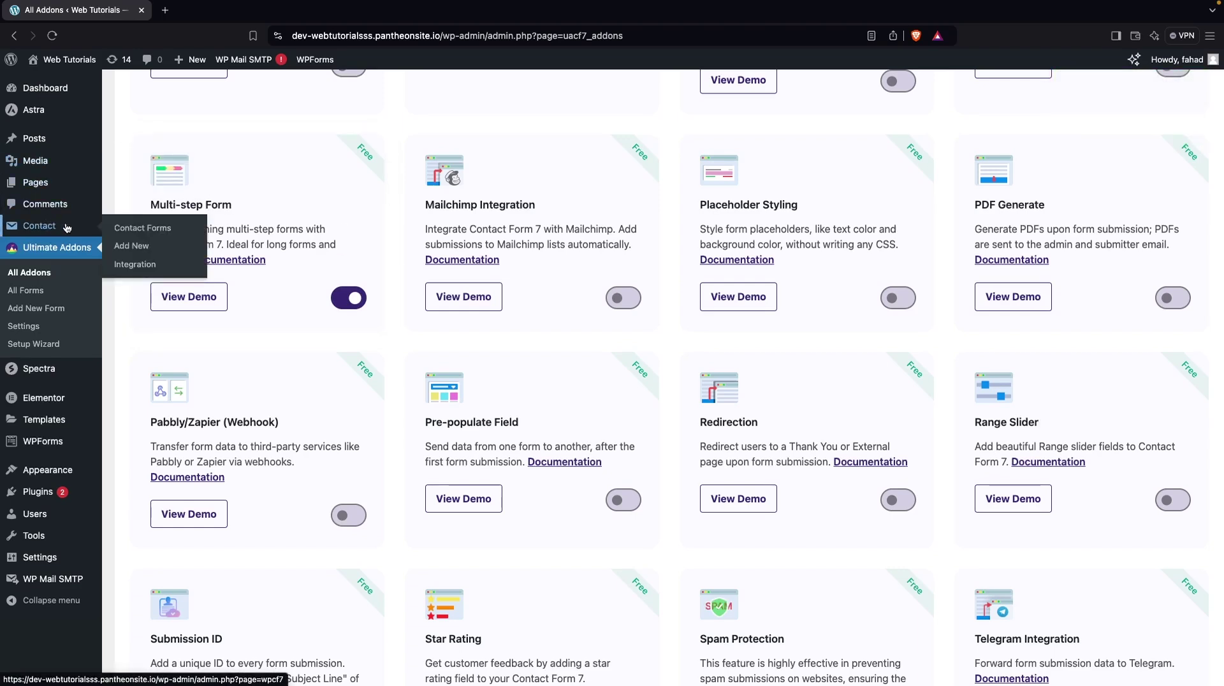
Create a new contact form from the Contact Forms list
{"action": "left_click", "coordinate": [185, 235]}
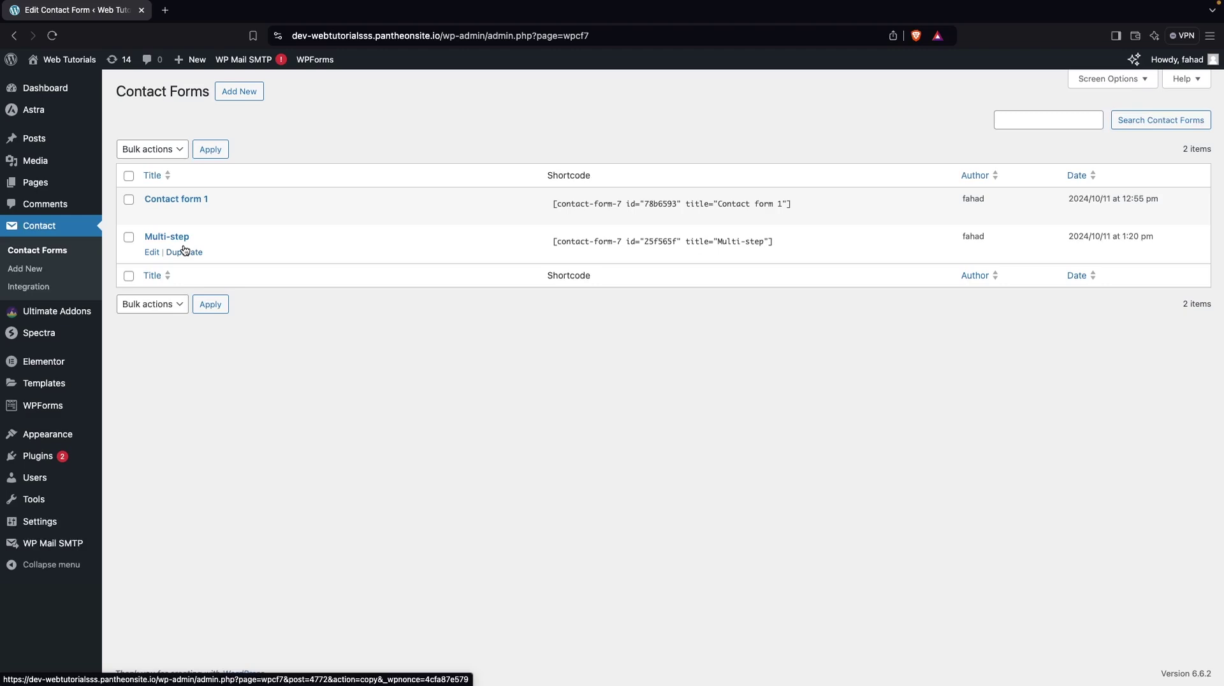
{"action": "left_click", "coordinate": [248, 93]}
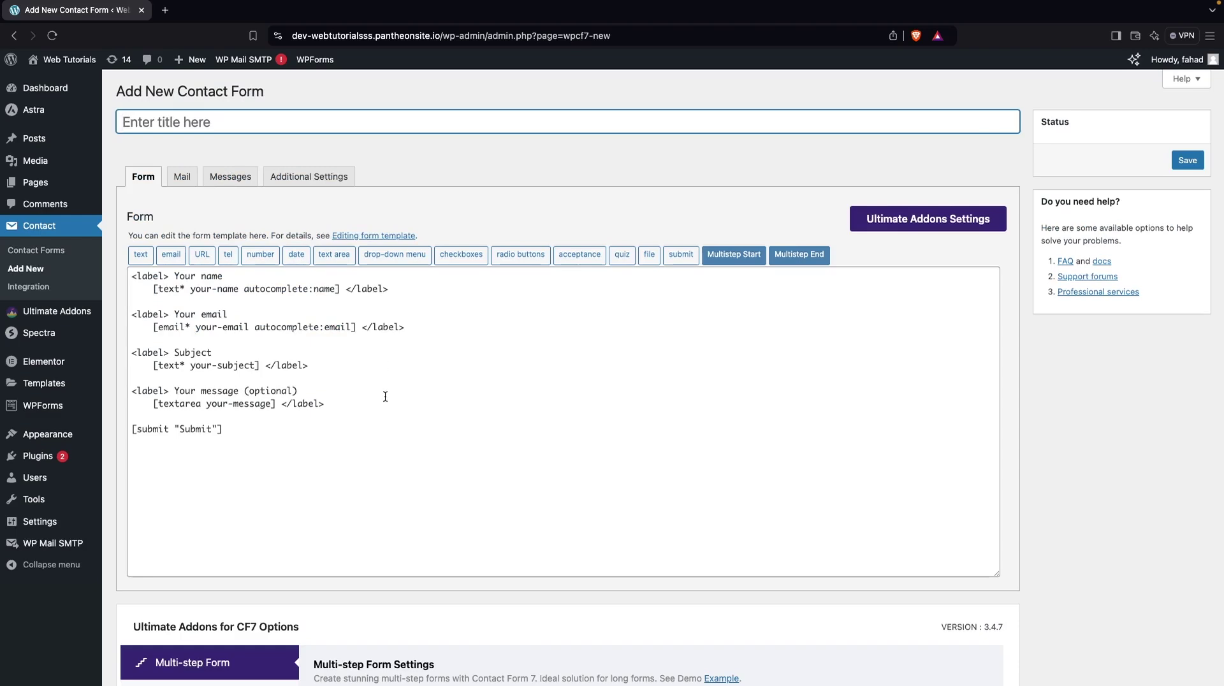
{"action": "scroll", "coordinate": [385, 397], "scroll_direction": "down", "scroll_amount": 7}
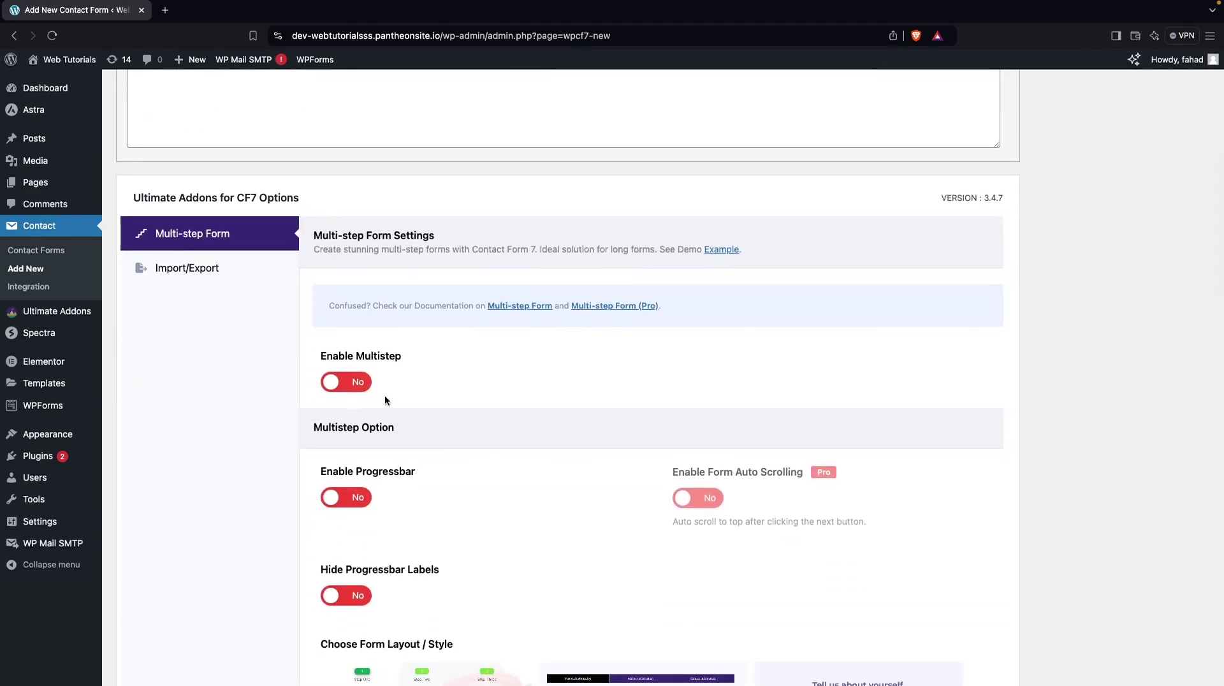
{"action": "scroll", "coordinate": [384, 400], "scroll_direction": "down", "scroll_amount": 1}
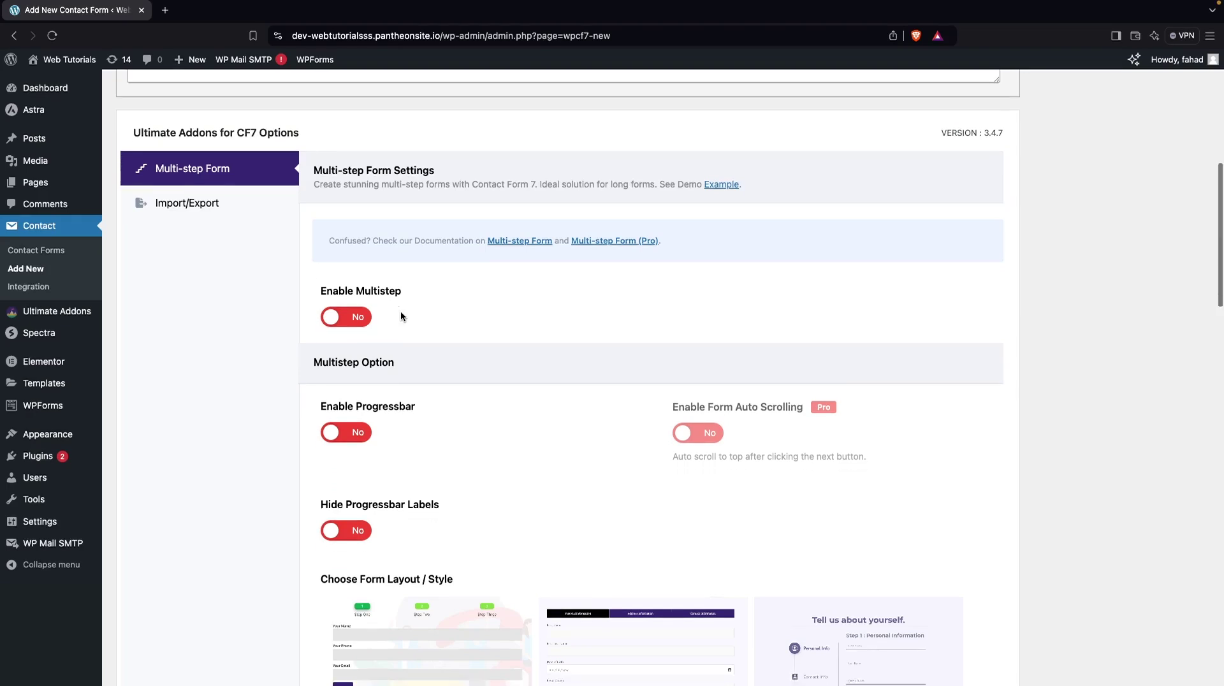
{"action": "scroll", "coordinate": [400, 316], "scroll_direction": "down", "scroll_amount": 1}
Set Enable Multistep and Enable Progressbar to Yes in the CF7 options
{"action": "left_click", "coordinate": [339, 292]}
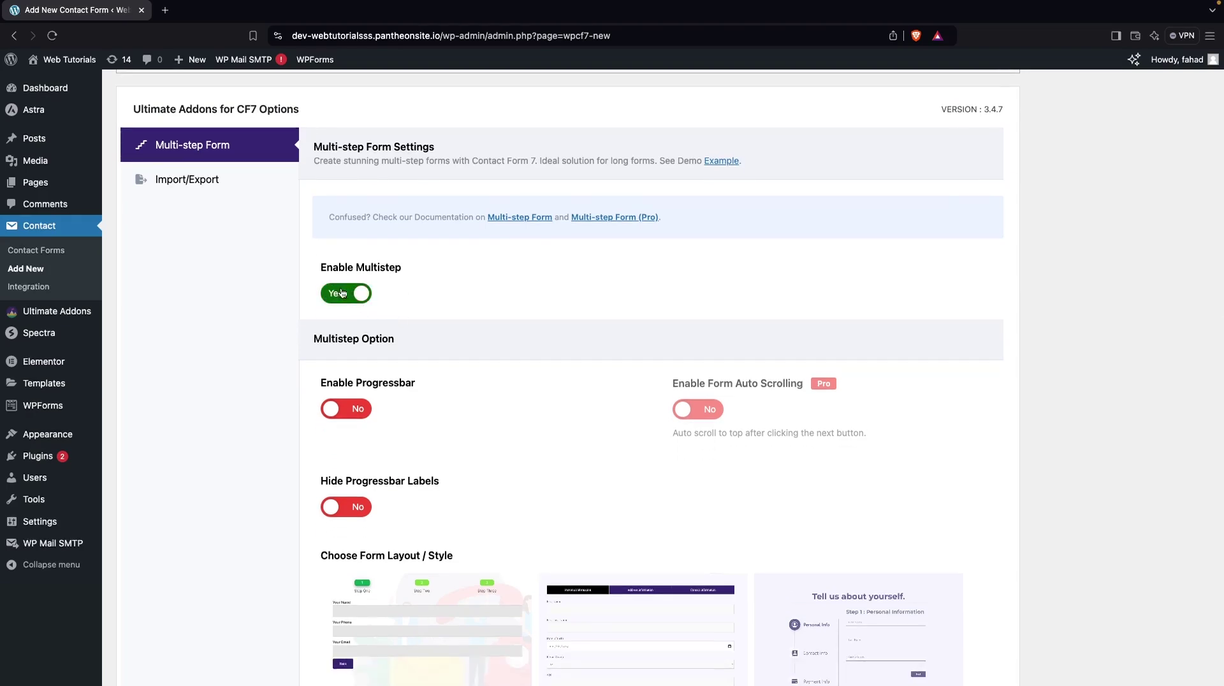
{"action": "scroll", "coordinate": [450, 371], "scroll_direction": "down", "scroll_amount": 1}
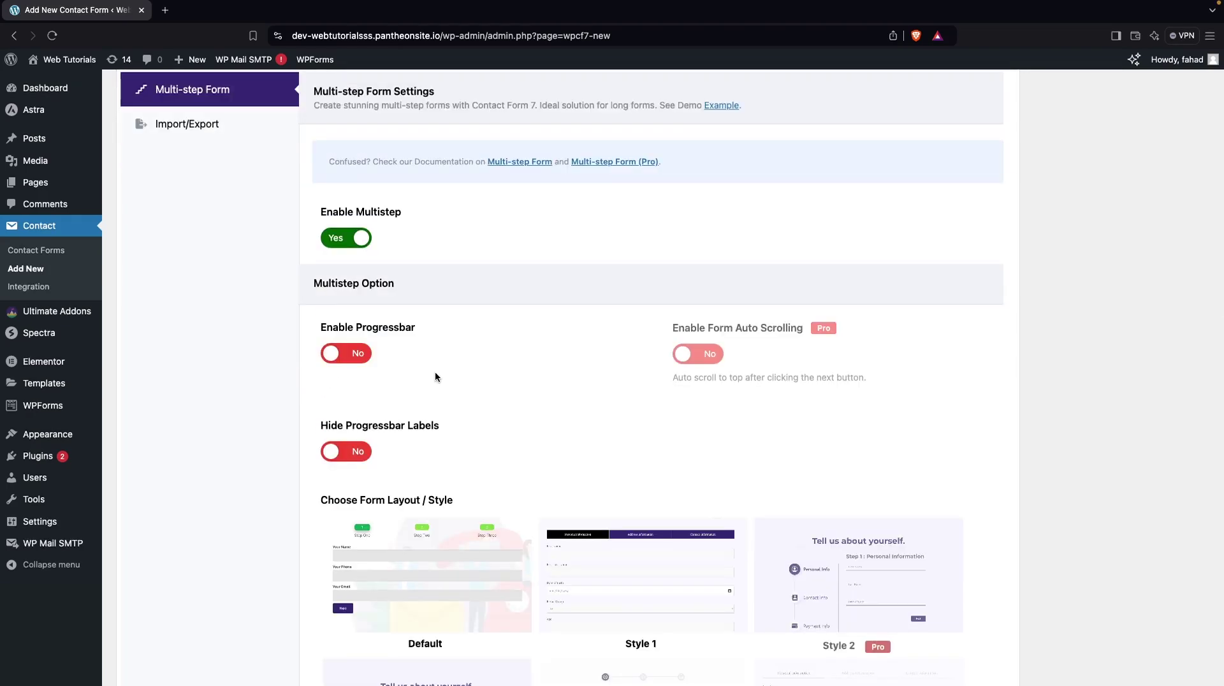
{"action": "left_click", "coordinate": [347, 351]}
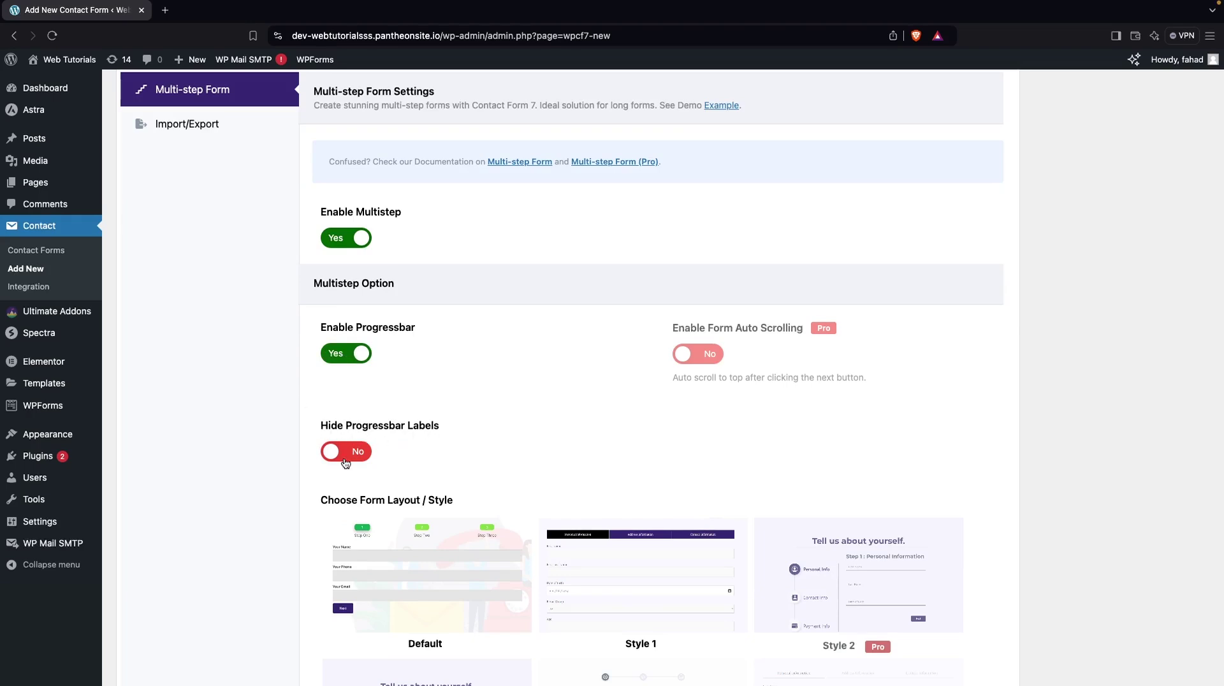
{"action": "scroll", "coordinate": [405, 475], "scroll_direction": "down", "scroll_amount": 1}
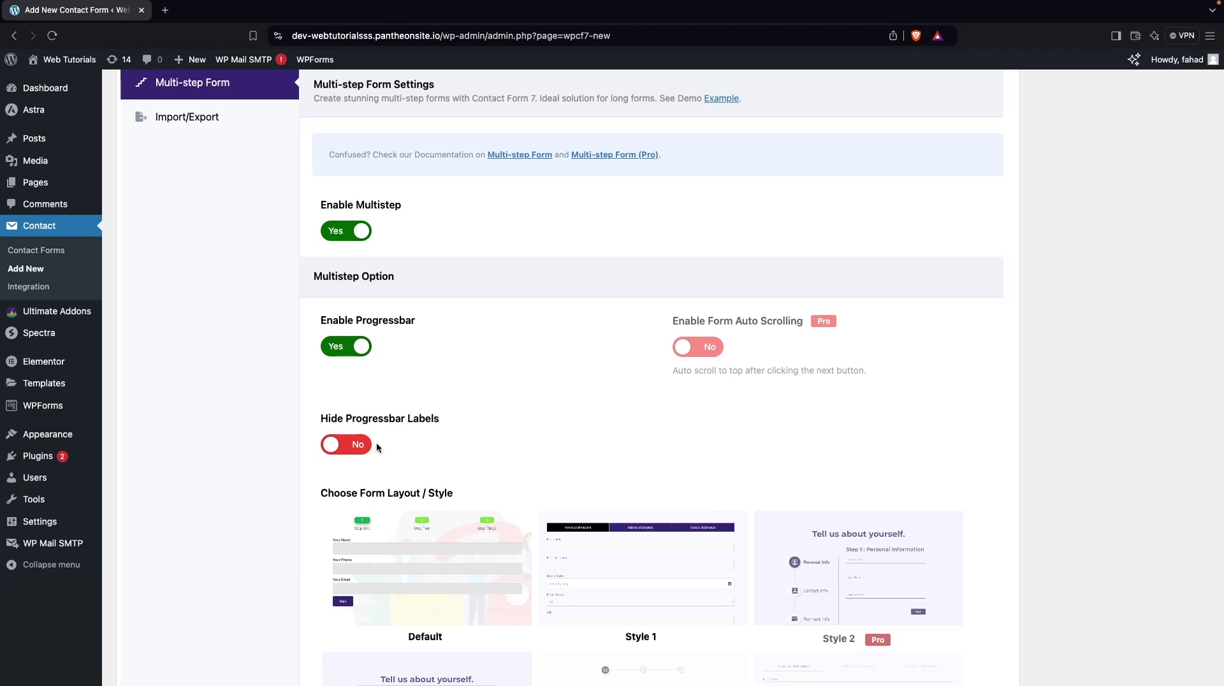
{"action": "scroll", "coordinate": [425, 427], "scroll_direction": "down", "scroll_amount": 5}
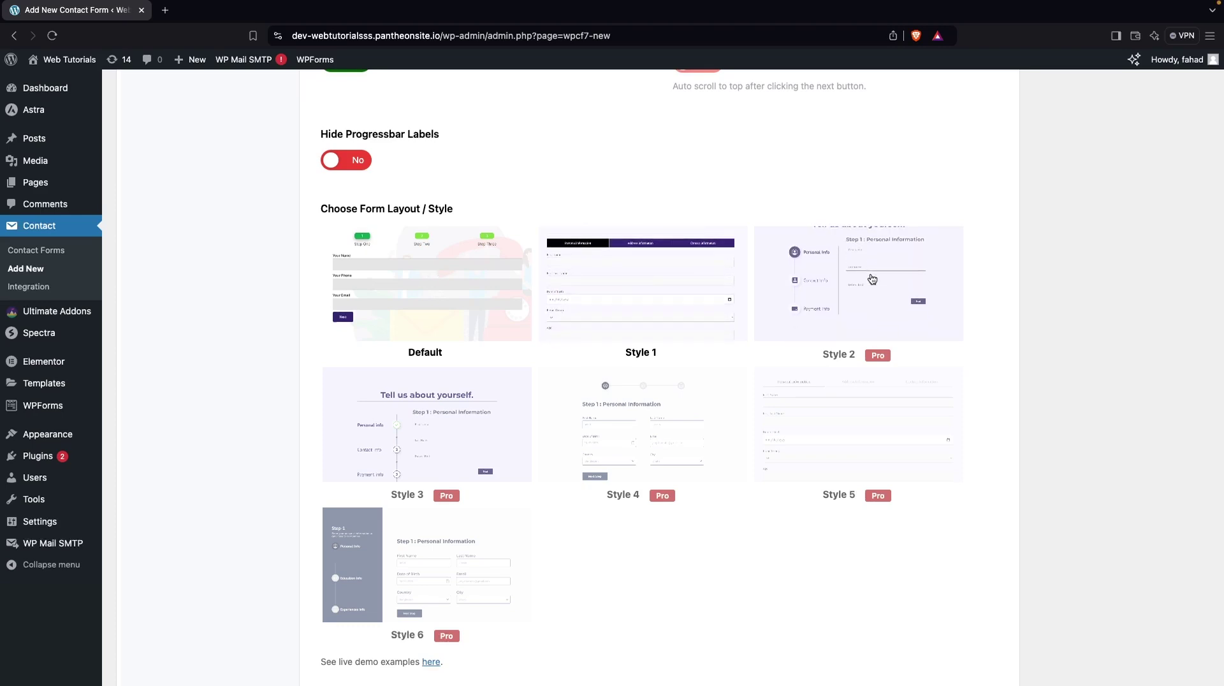
{"action": "scroll", "coordinate": [799, 387], "scroll_direction": "down", "scroll_amount": 5}
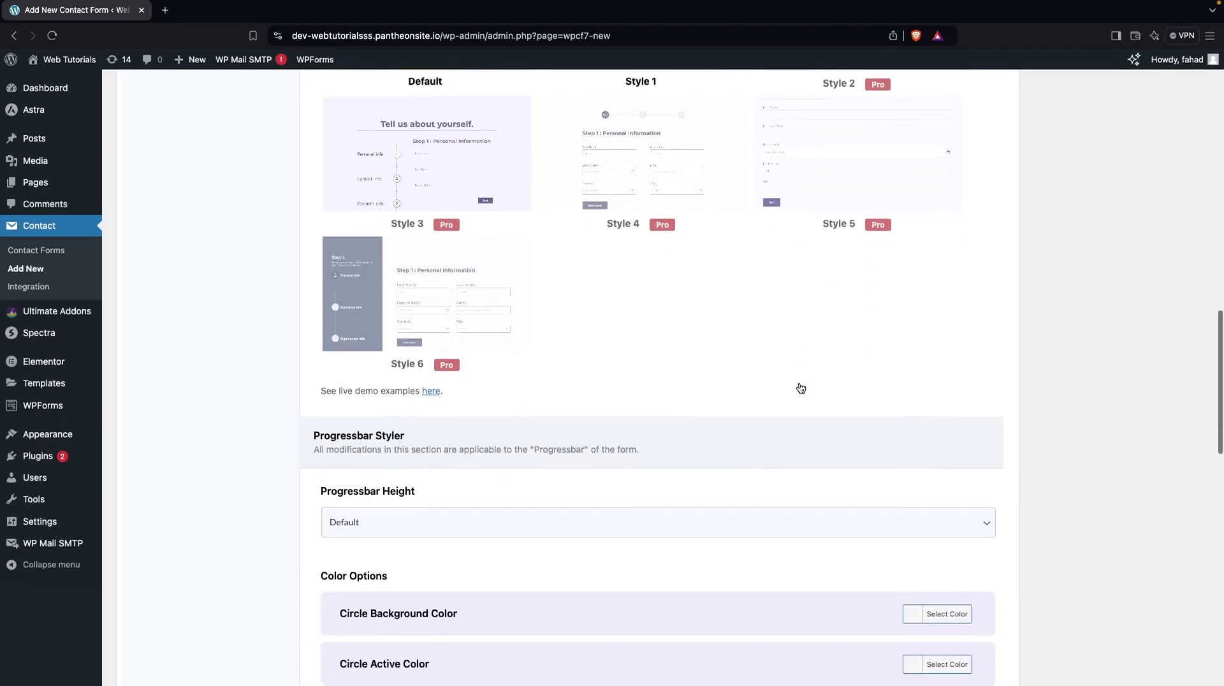
{"action": "scroll", "coordinate": [799, 387], "scroll_direction": "down", "scroll_amount": 5}
{"action": "scroll", "coordinate": [522, 291], "scroll_direction": "up", "scroll_amount": 1}
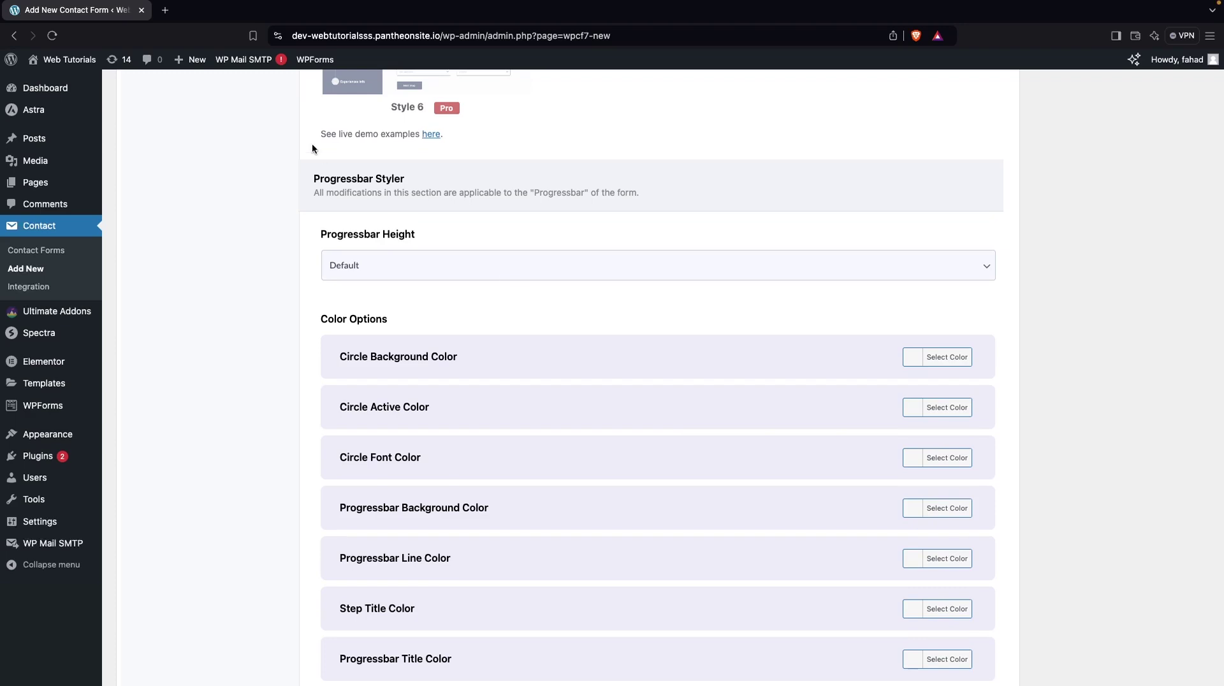
{"action": "scroll", "coordinate": [481, 274], "scroll_direction": "down", "scroll_amount": 1}
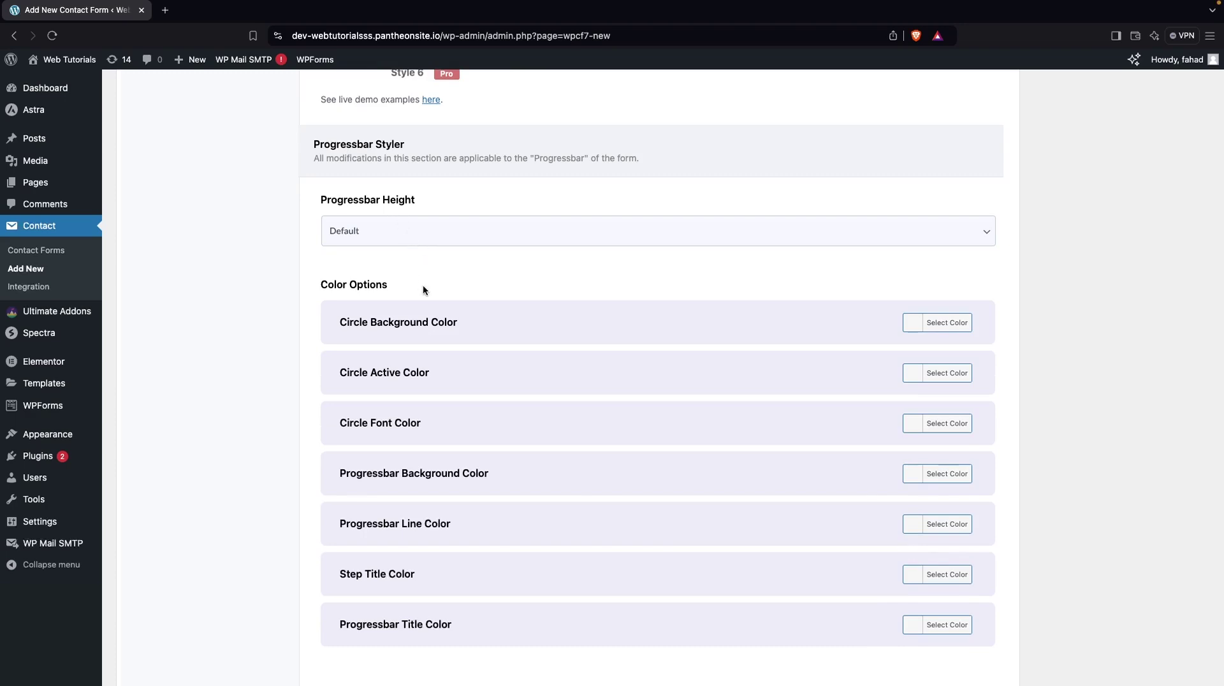
{"action": "scroll", "coordinate": [423, 285], "scroll_direction": "down", "scroll_amount": 10}
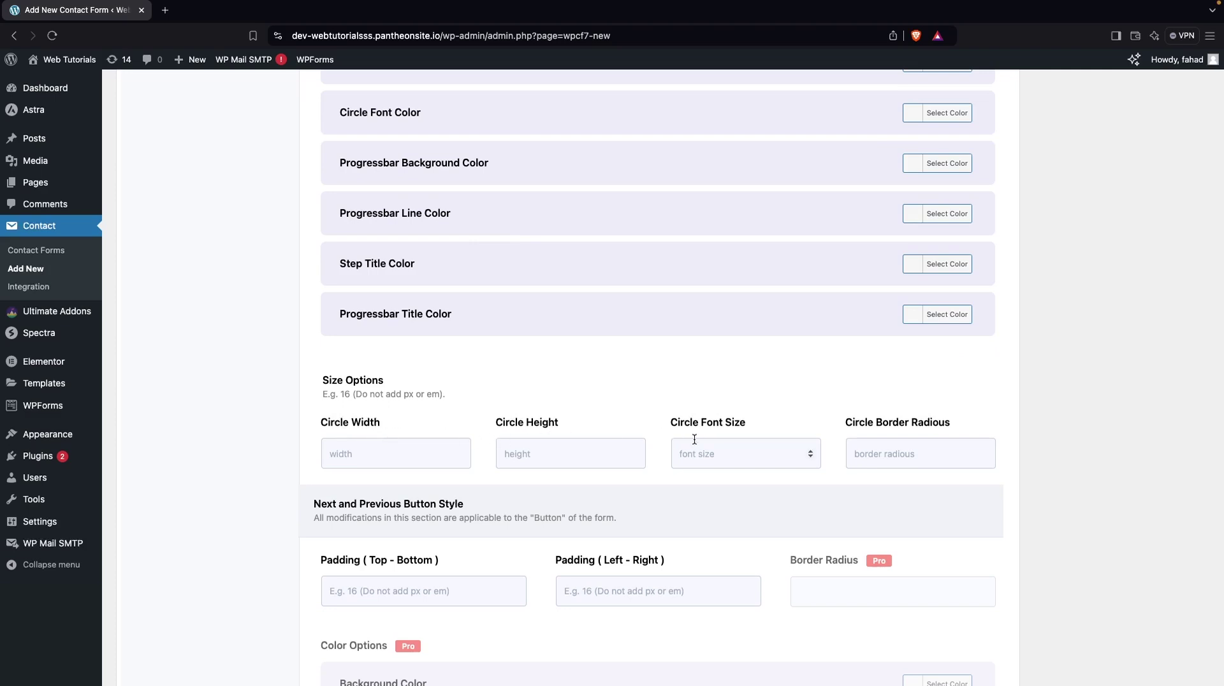
{"action": "scroll", "coordinate": [748, 427], "scroll_direction": "down", "scroll_amount": 4}
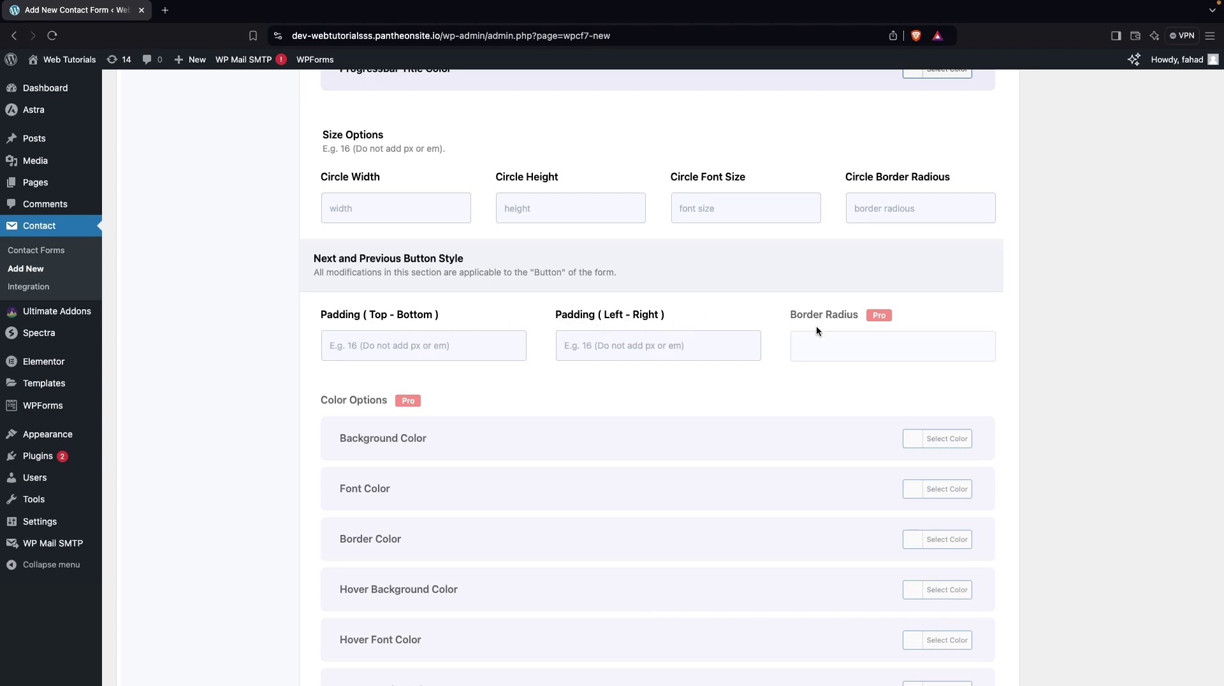
{"action": "scroll", "coordinate": [773, 376], "scroll_direction": "down", "scroll_amount": 5}
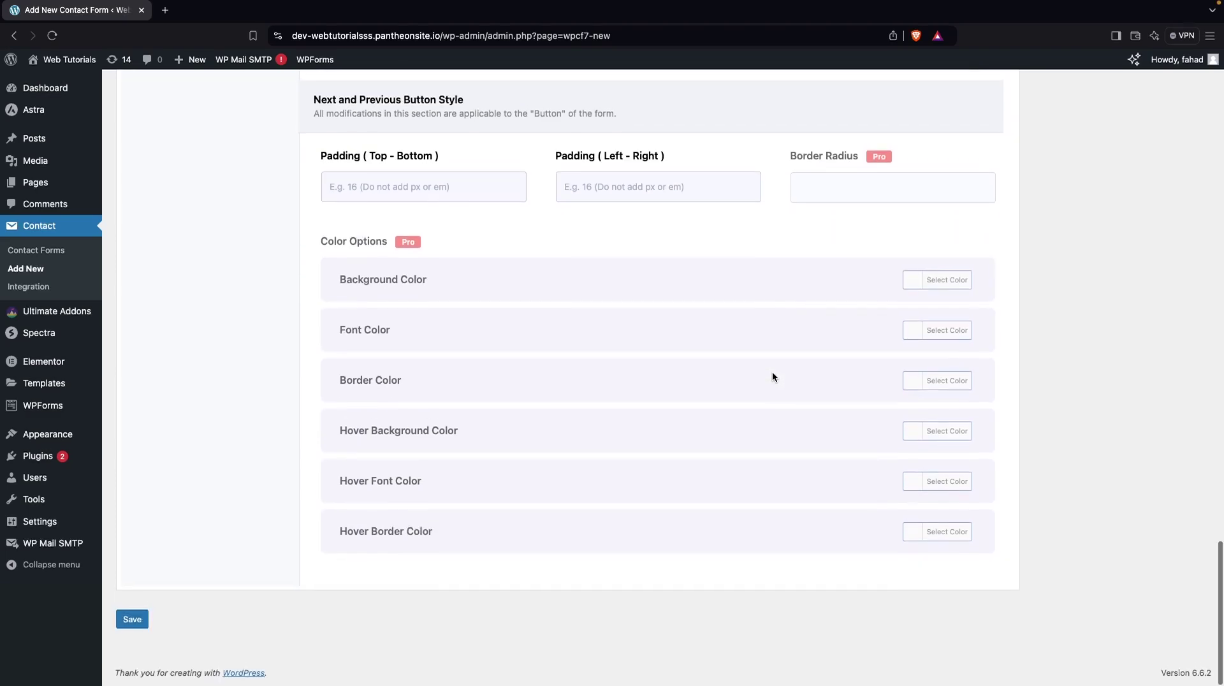
{"action": "scroll", "coordinate": [773, 377], "scroll_direction": "up", "scroll_amount": 20}
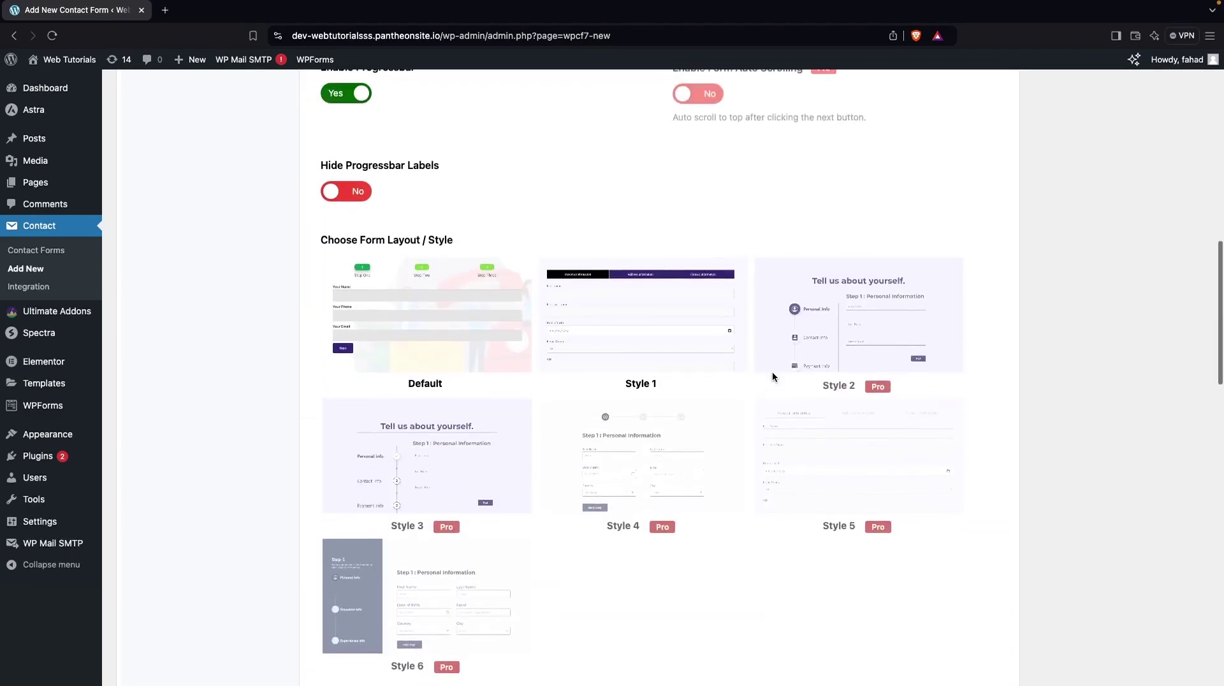
{"action": "scroll", "coordinate": [773, 377], "scroll_direction": "up", "scroll_amount": 8}
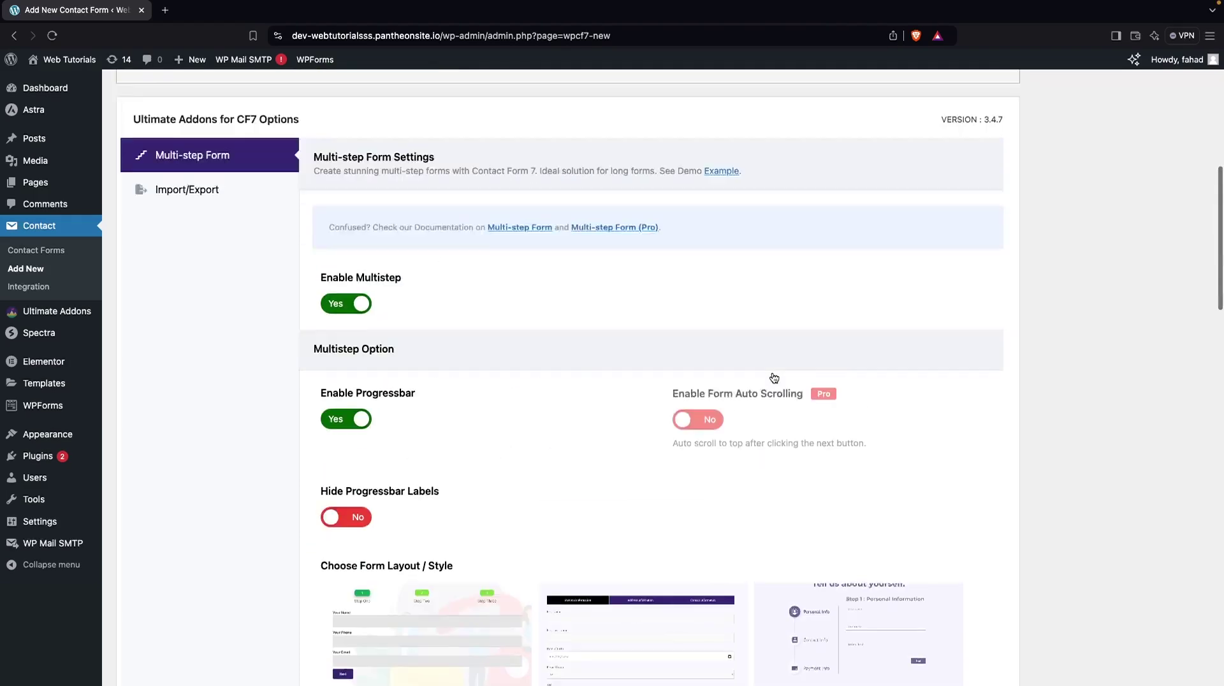
{"action": "scroll", "coordinate": [771, 371], "scroll_direction": "up", "scroll_amount": 5}
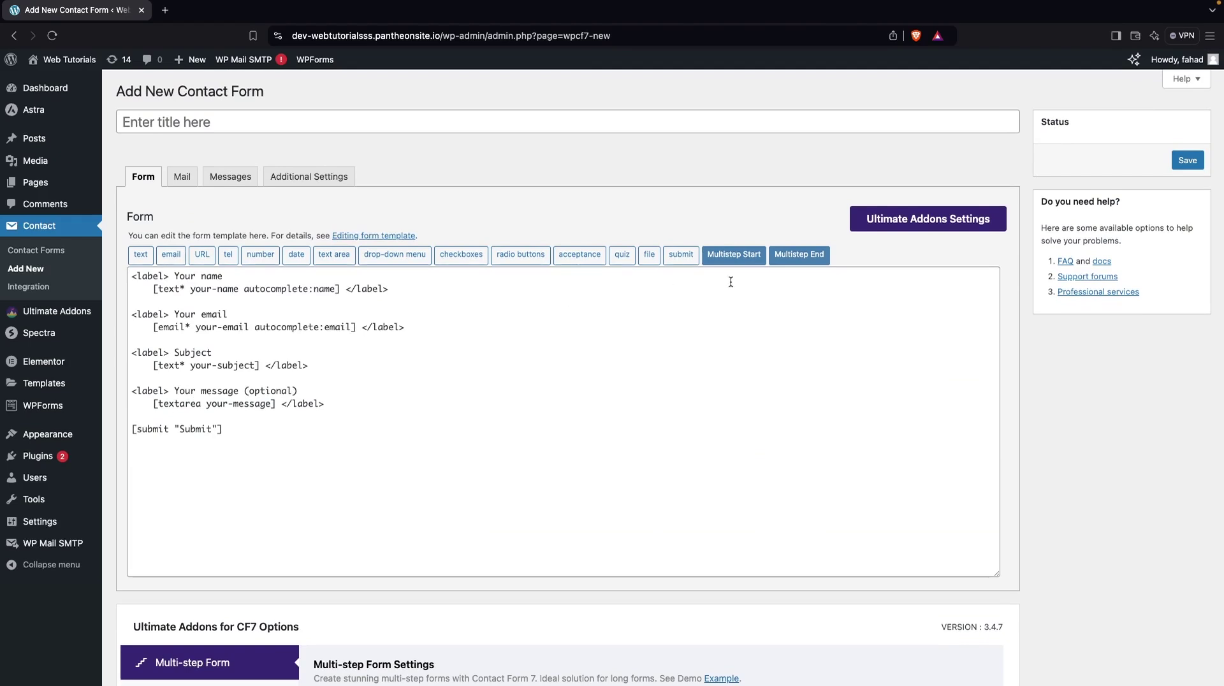
Save the new form, retitle it from Untitled to 'Multistep', and save again
{"action": "left_click", "coordinate": [1190, 161]}
{"action": "left_click", "coordinate": [336, 204]}
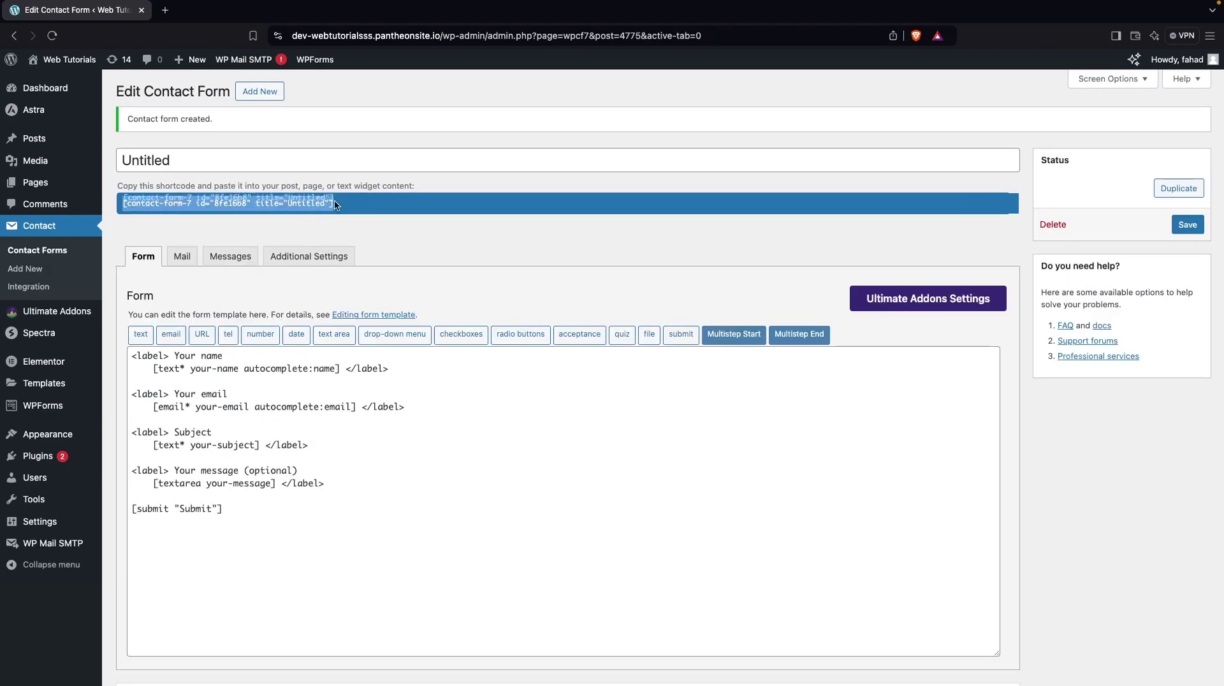
{"action": "triple_click", "coordinate": [212, 171]}
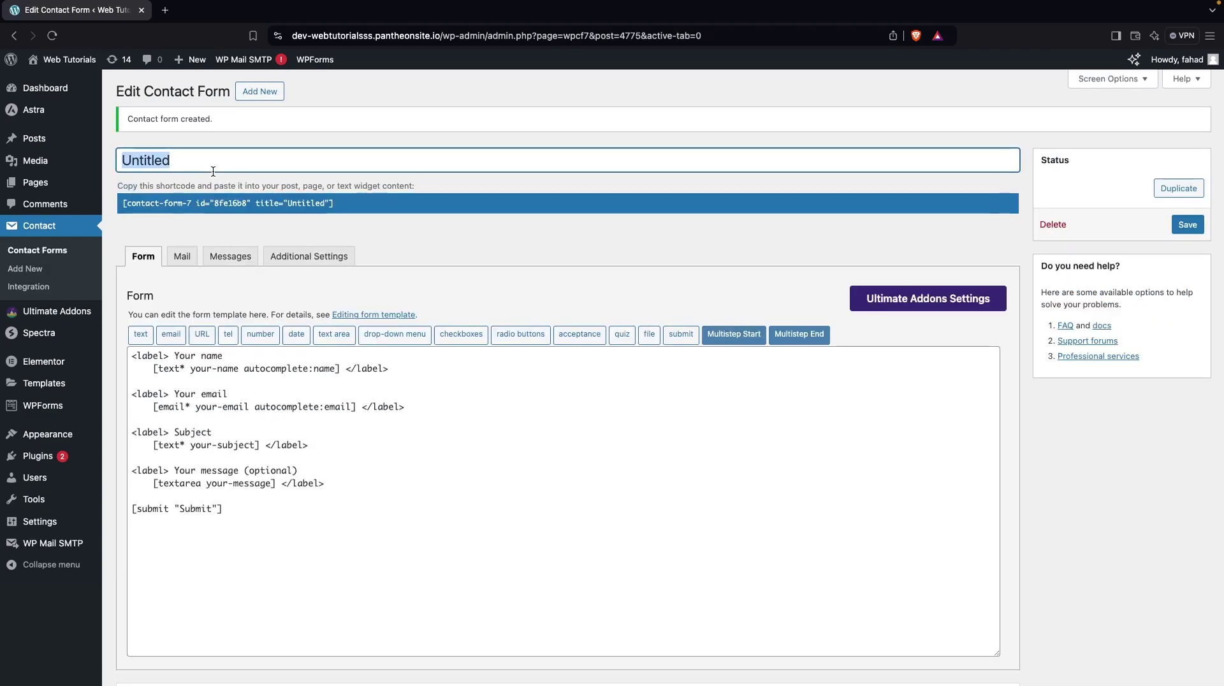
{"action": "type", "text": "Multistep"}
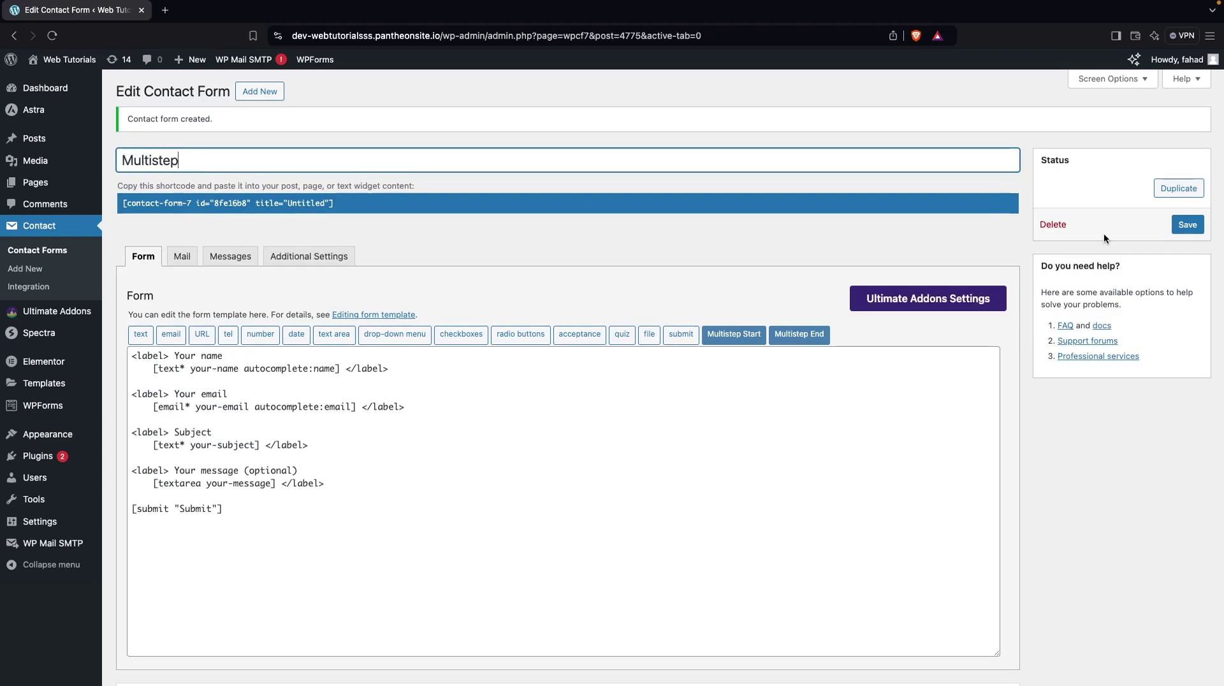
{"action": "left_click", "coordinate": [1187, 225]}
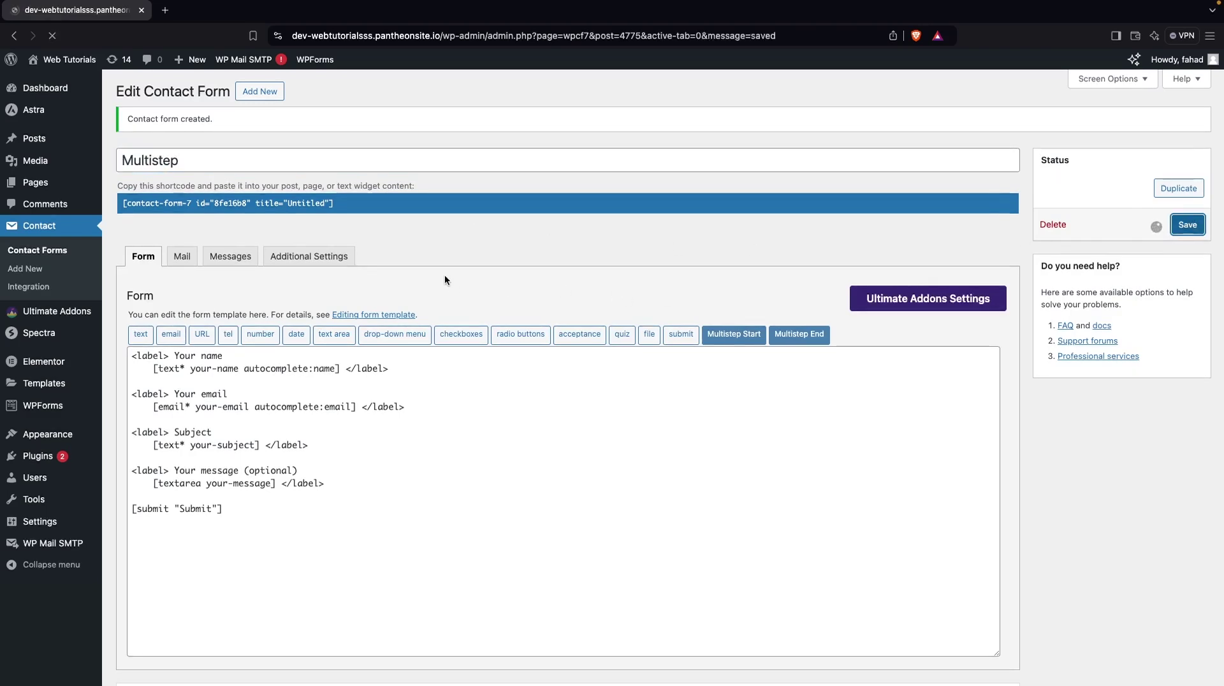
Open the Multi-Step Form page for editing from All Pages in a new tab
{"action": "mouse_move", "coordinate": [38, 183]}
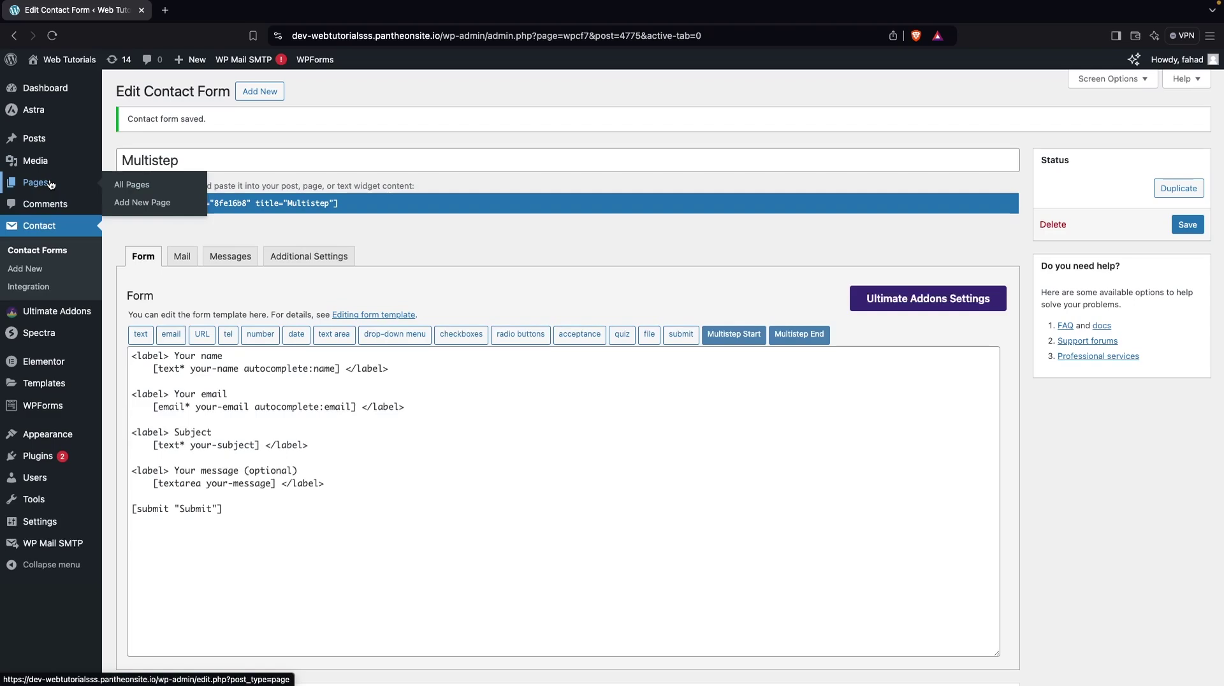
{"action": "left_click", "coordinate": [134, 185], "text": "super"}
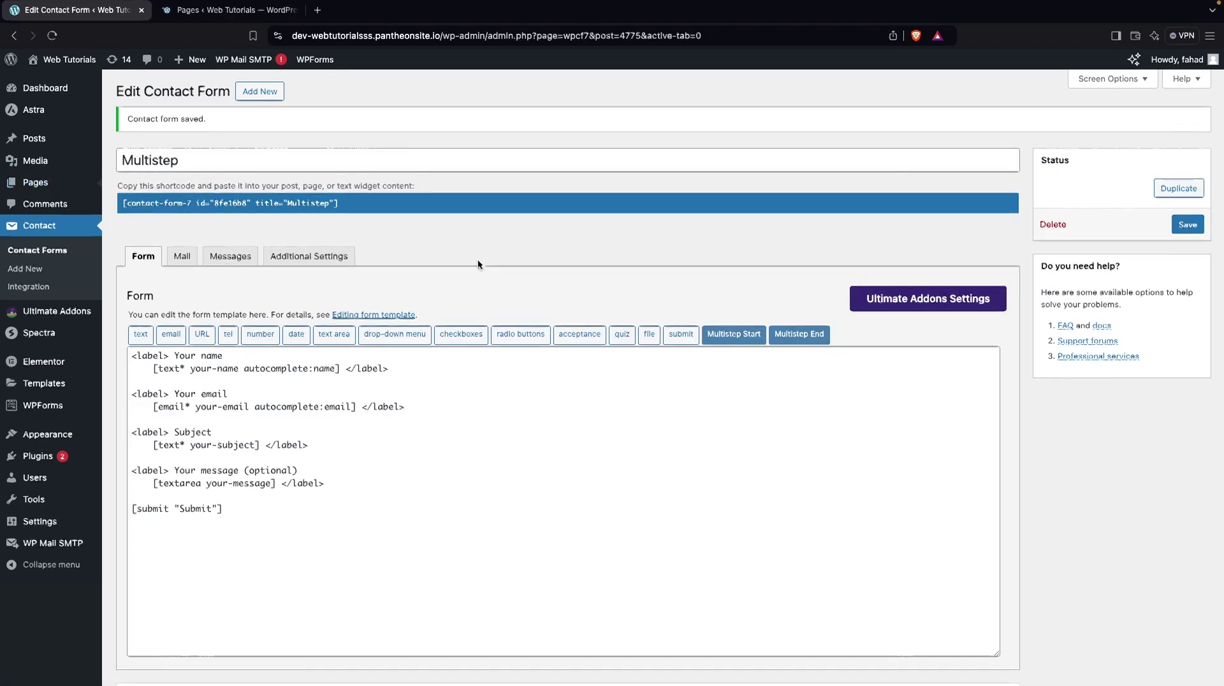
{"action": "key", "text": "ctrl+Tab"}
{"action": "scroll", "coordinate": [254, 296], "scroll_direction": "down", "scroll_amount": 5}
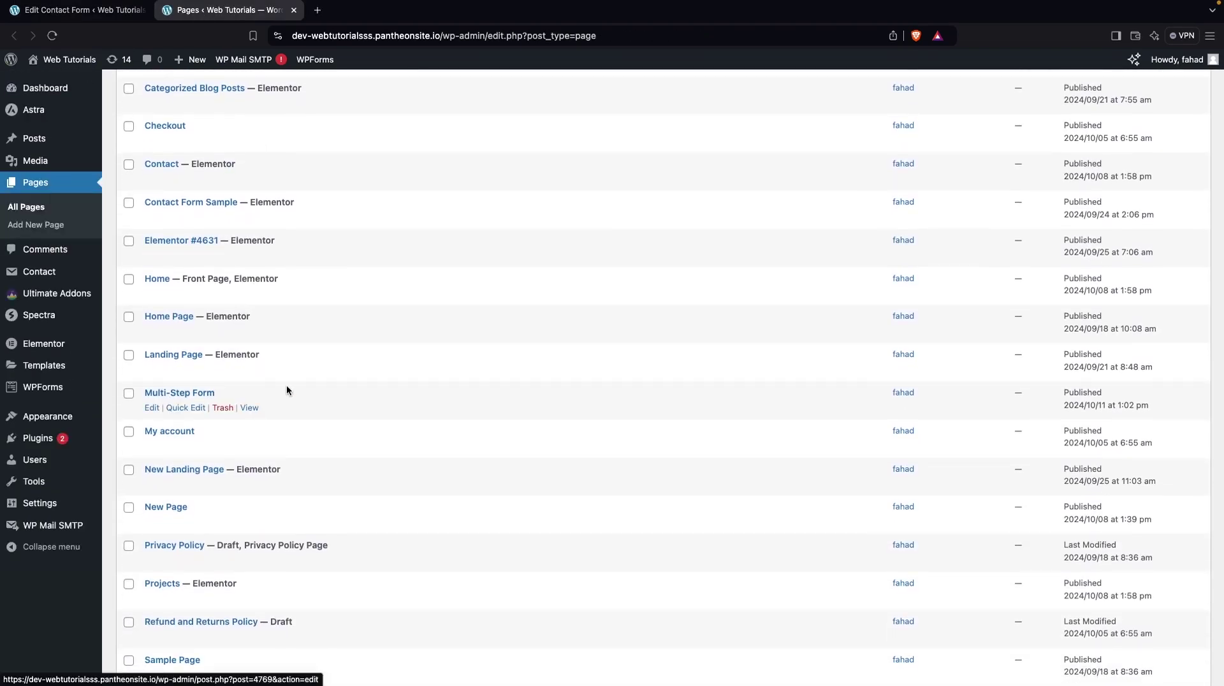
{"action": "left_click", "coordinate": [155, 408]}
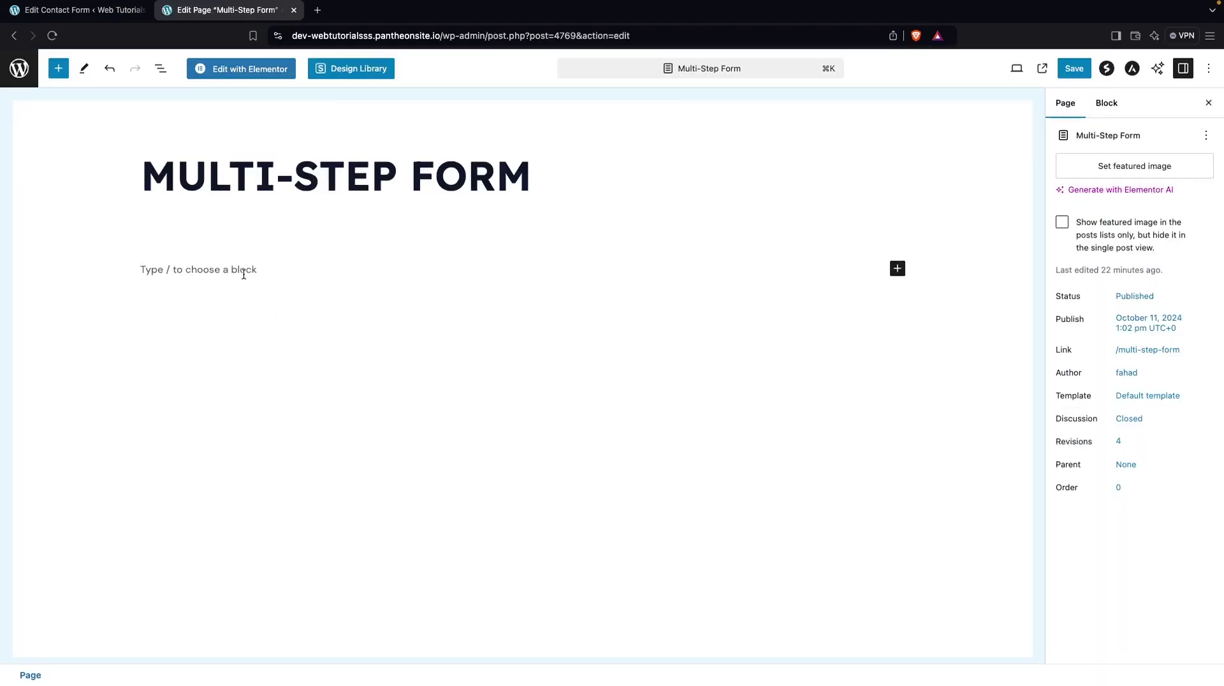
{"action": "left_click", "coordinate": [243, 270]}
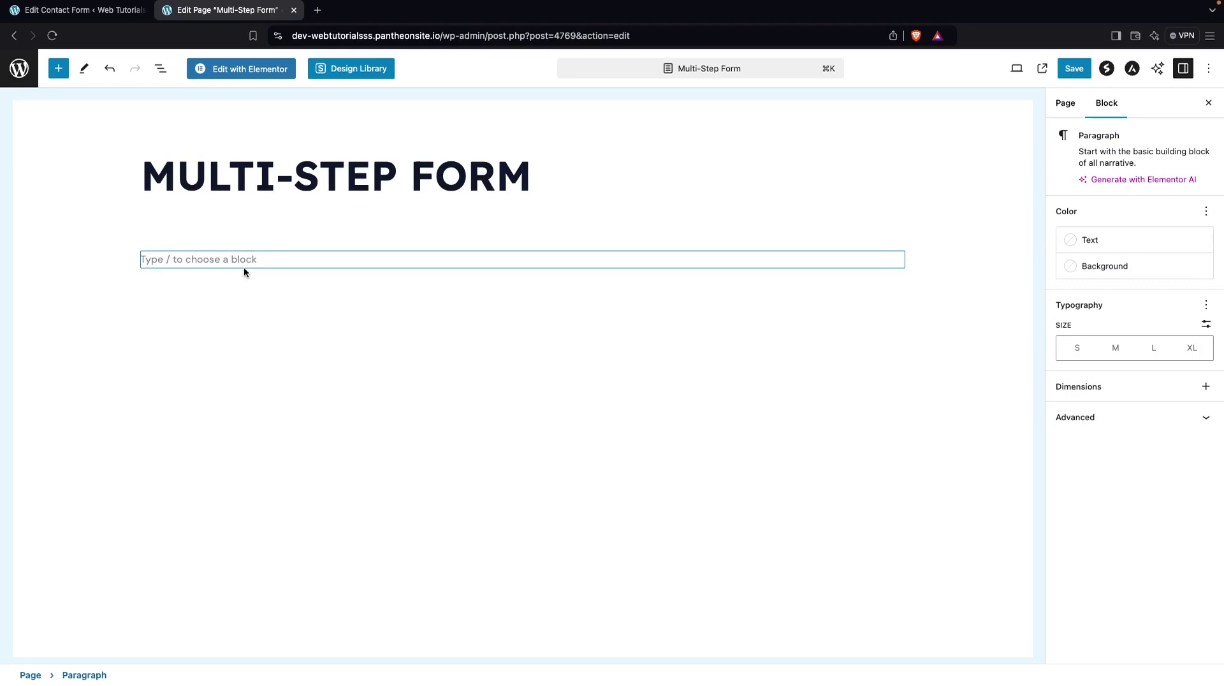
{"action": "key", "text": "super+v"}
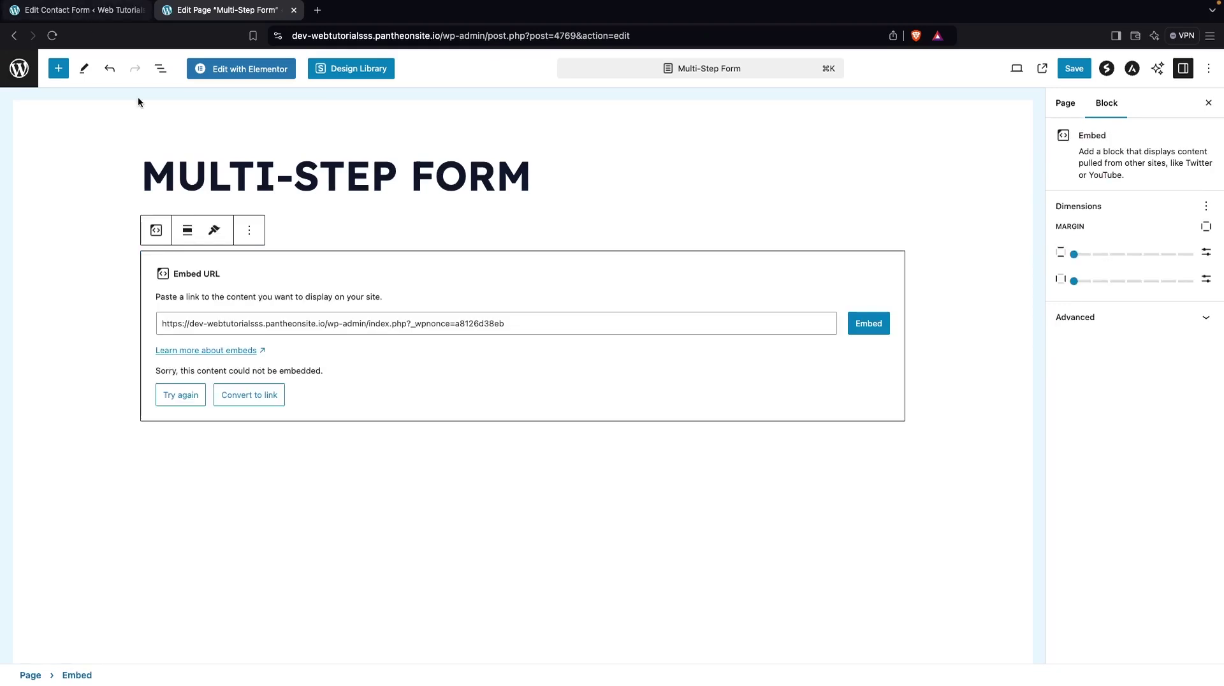
Copy the Multistep form's shortcode from the contact form editor
{"action": "left_click", "coordinate": [92, 11]}
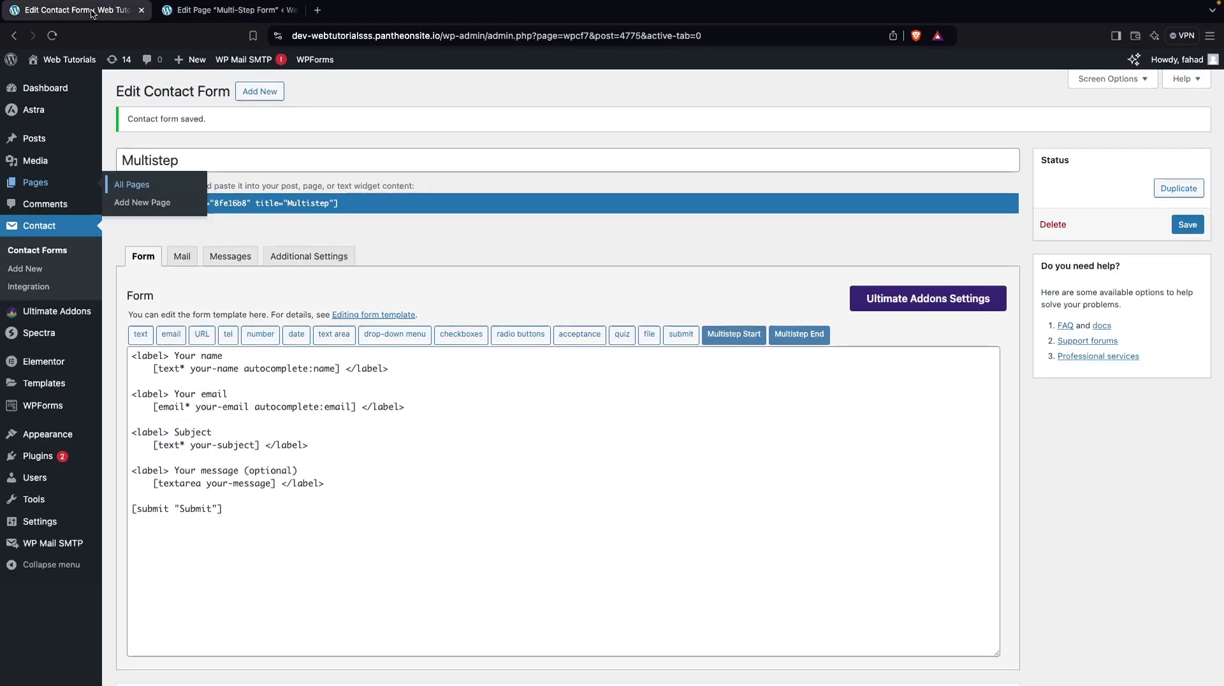
{"action": "left_click", "coordinate": [350, 198]}
{"action": "right_click", "coordinate": [316, 203]}
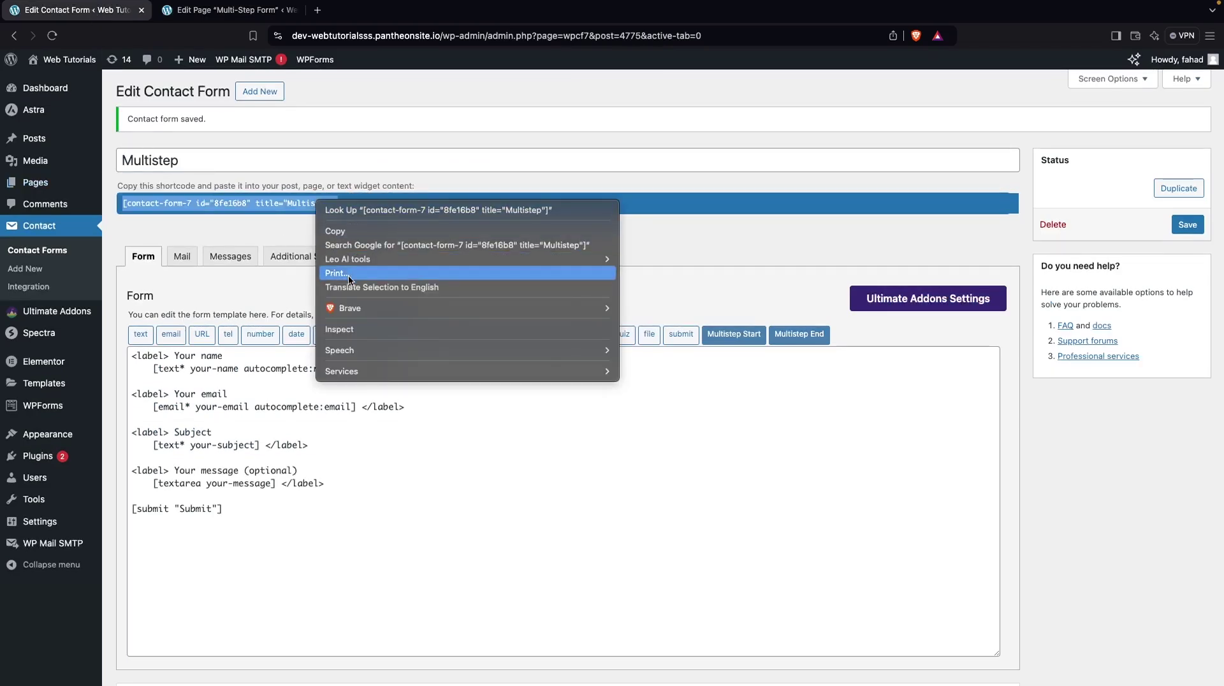
{"action": "left_click", "coordinate": [346, 231]}
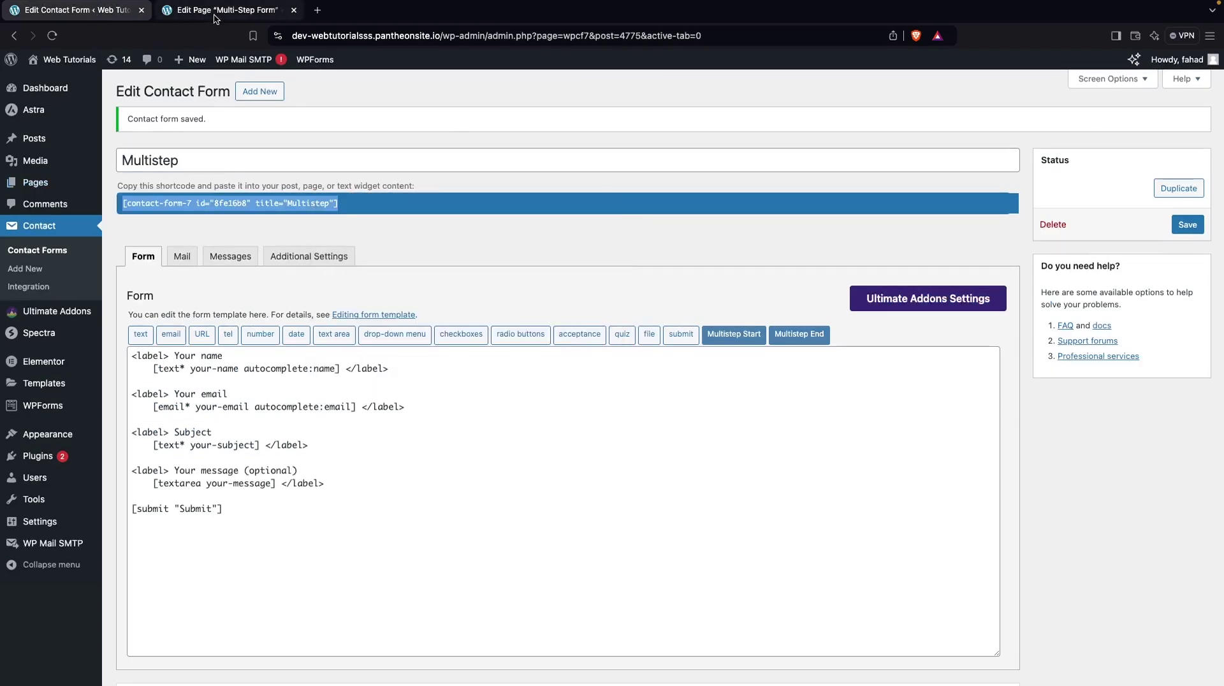
Replace the failed embed with the pasted form shortcode and save the Multi-Step Form page
{"action": "left_click", "coordinate": [215, 17]}
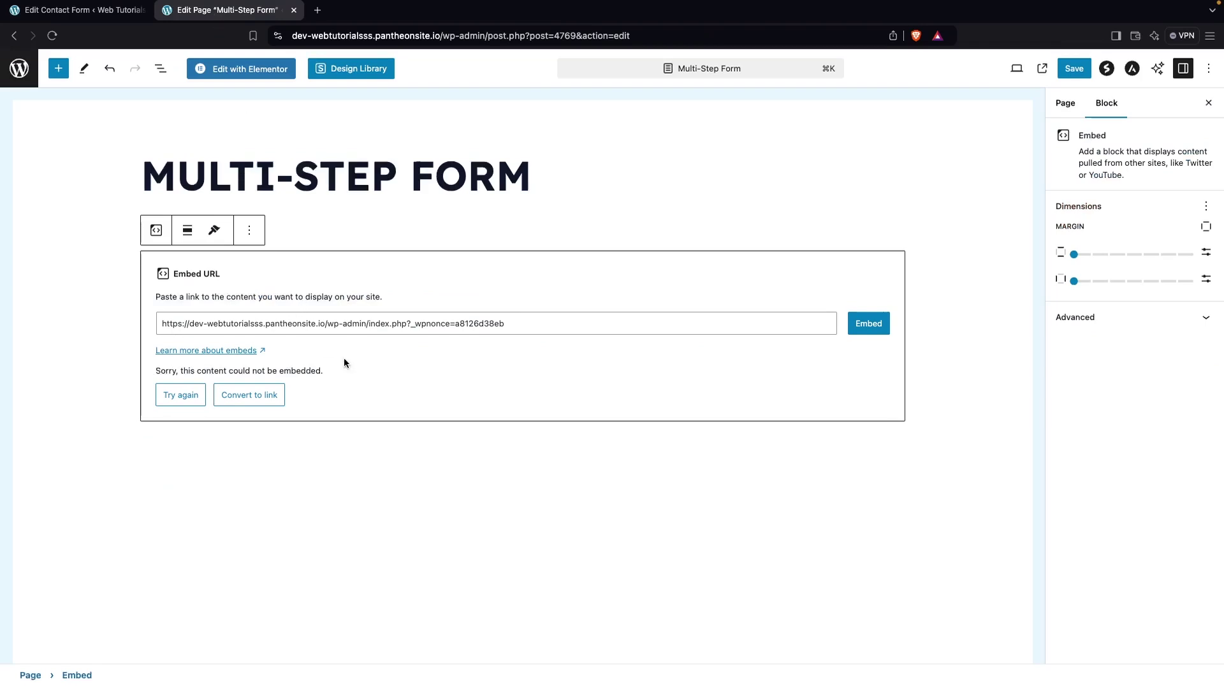
{"action": "key", "text": "super+z"}
{"action": "key", "text": "super+v"}
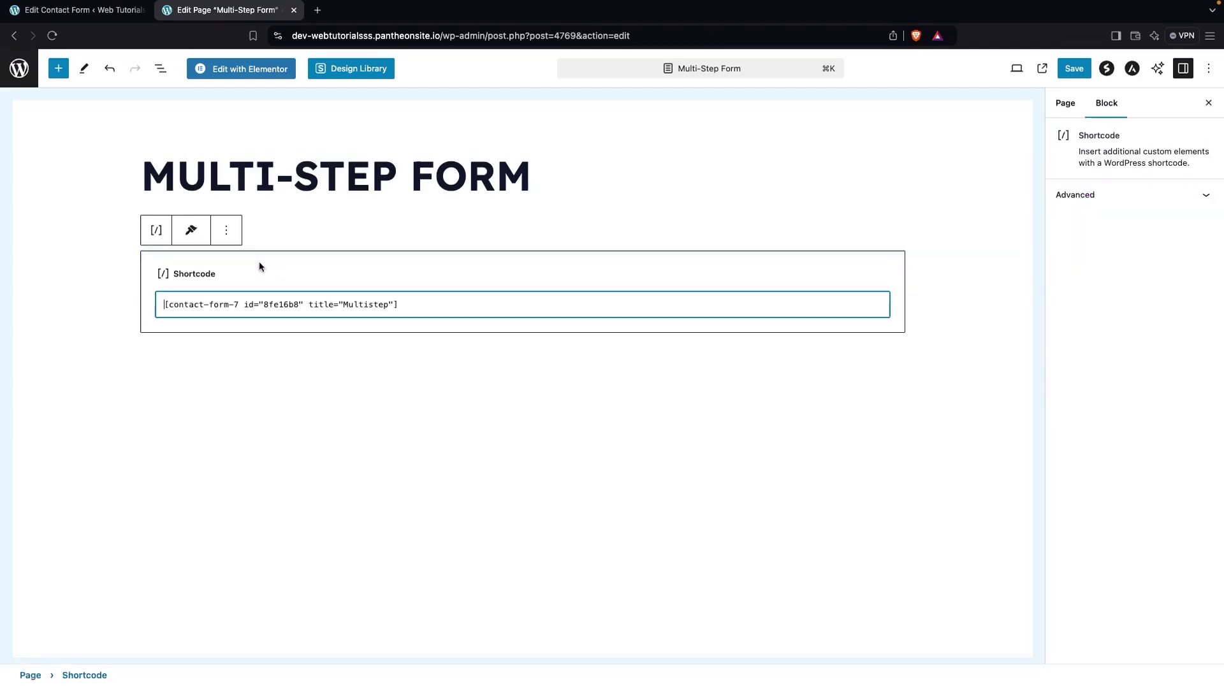
{"action": "left_click", "coordinate": [1071, 72]}
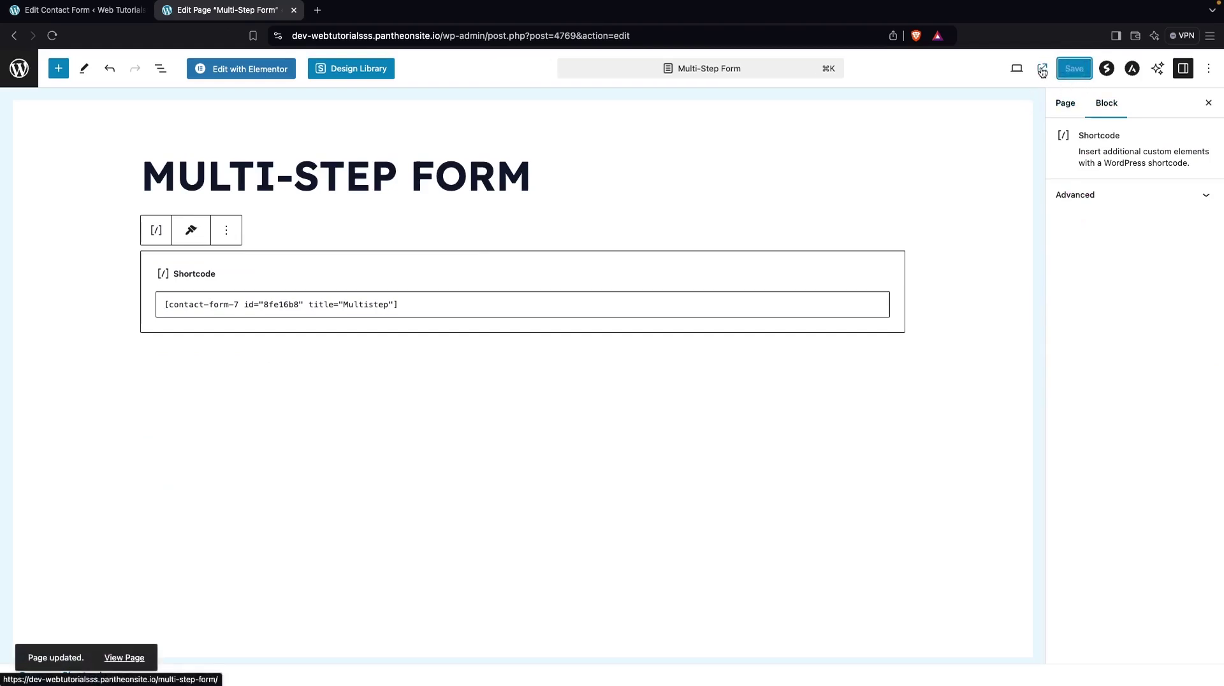
{"action": "left_click", "coordinate": [1041, 70]}
View the live Multi-Step Form page, then return to the Multistep form editor
{"action": "left_click", "coordinate": [377, 12]}
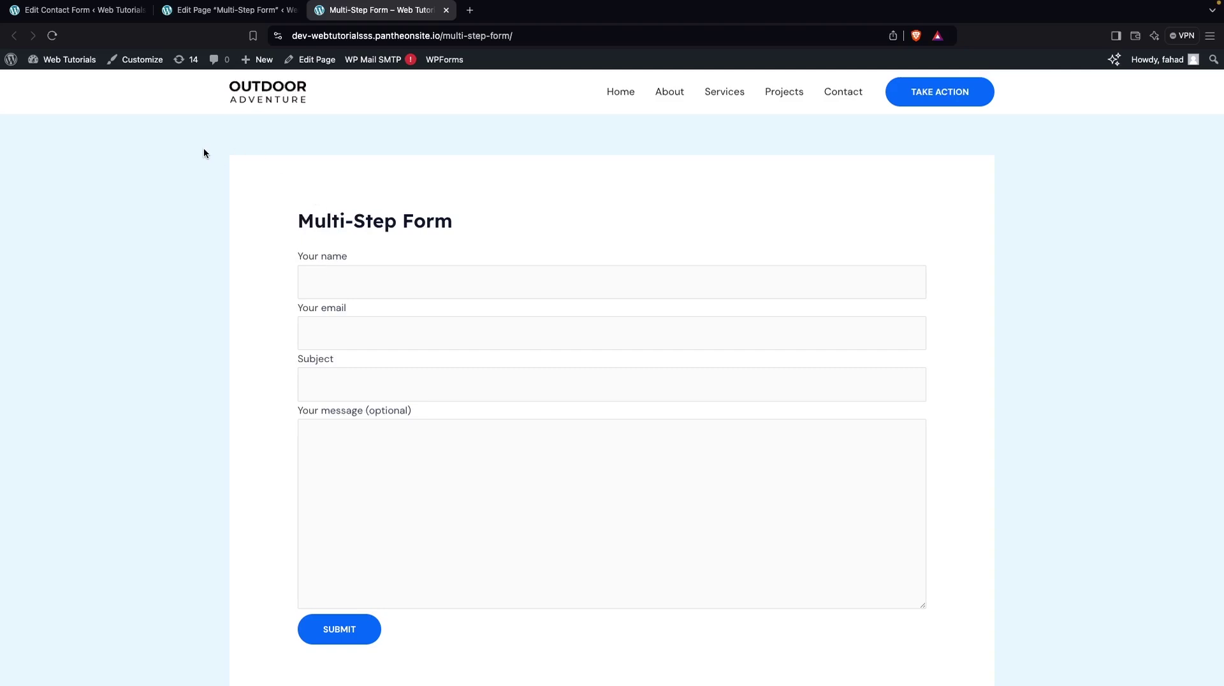
{"action": "left_click", "coordinate": [71, 13]}
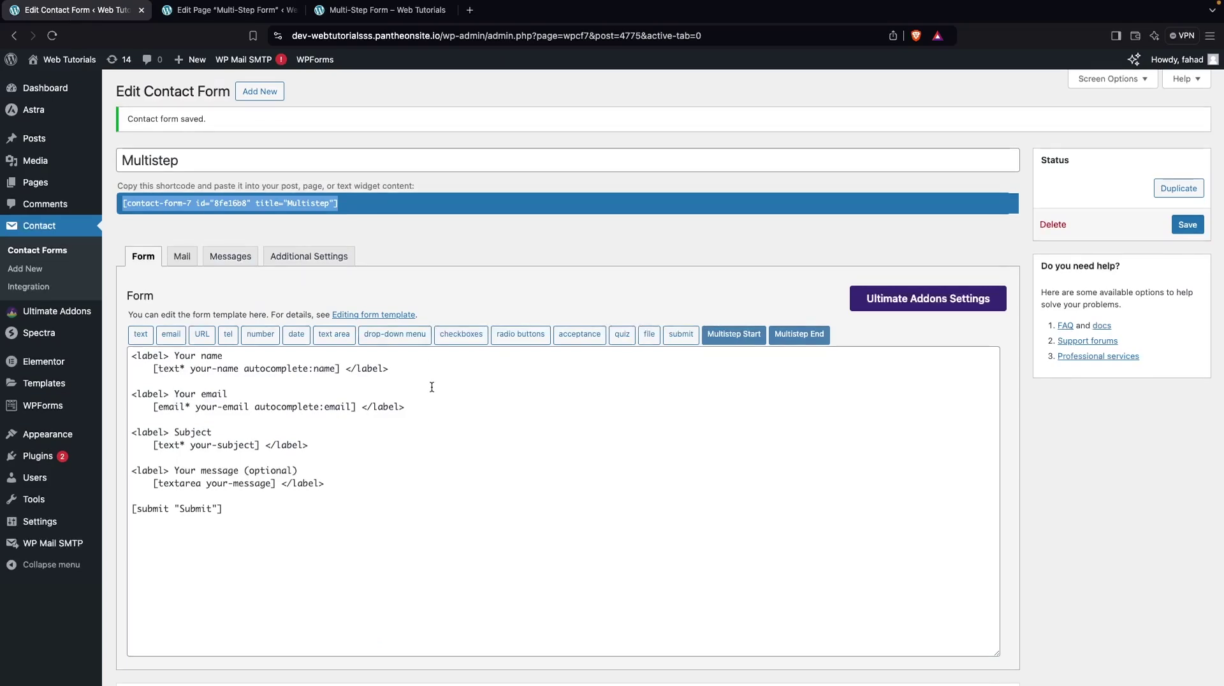
Insert a Multistep Start tag labelled step-1 at the top of the template
{"action": "scroll", "coordinate": [448, 436], "scroll_direction": "down", "scroll_amount": 1}
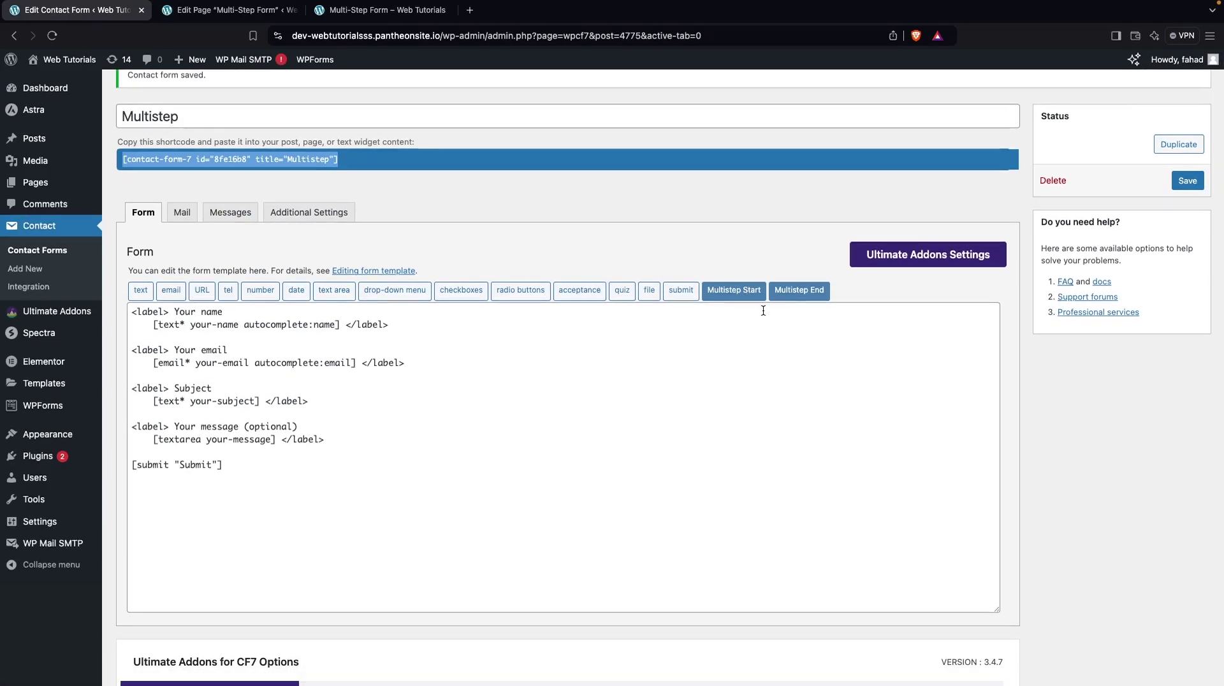
{"action": "left_click", "coordinate": [721, 290]}
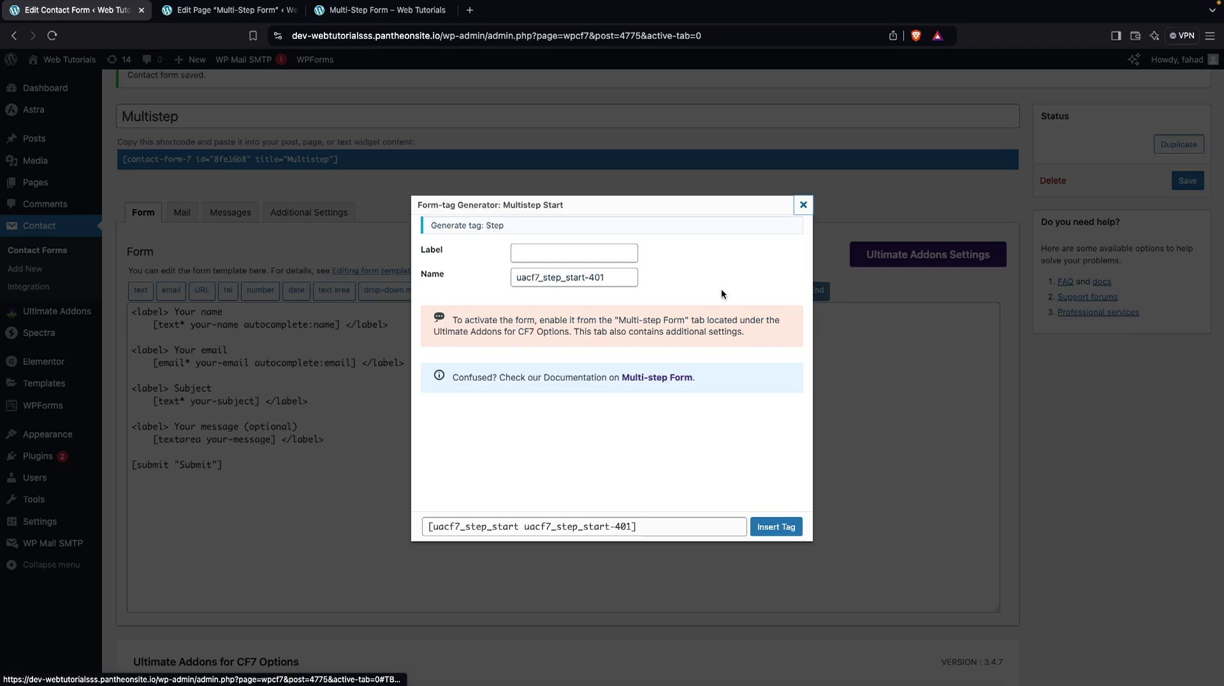
{"action": "left_click", "coordinate": [570, 253]}
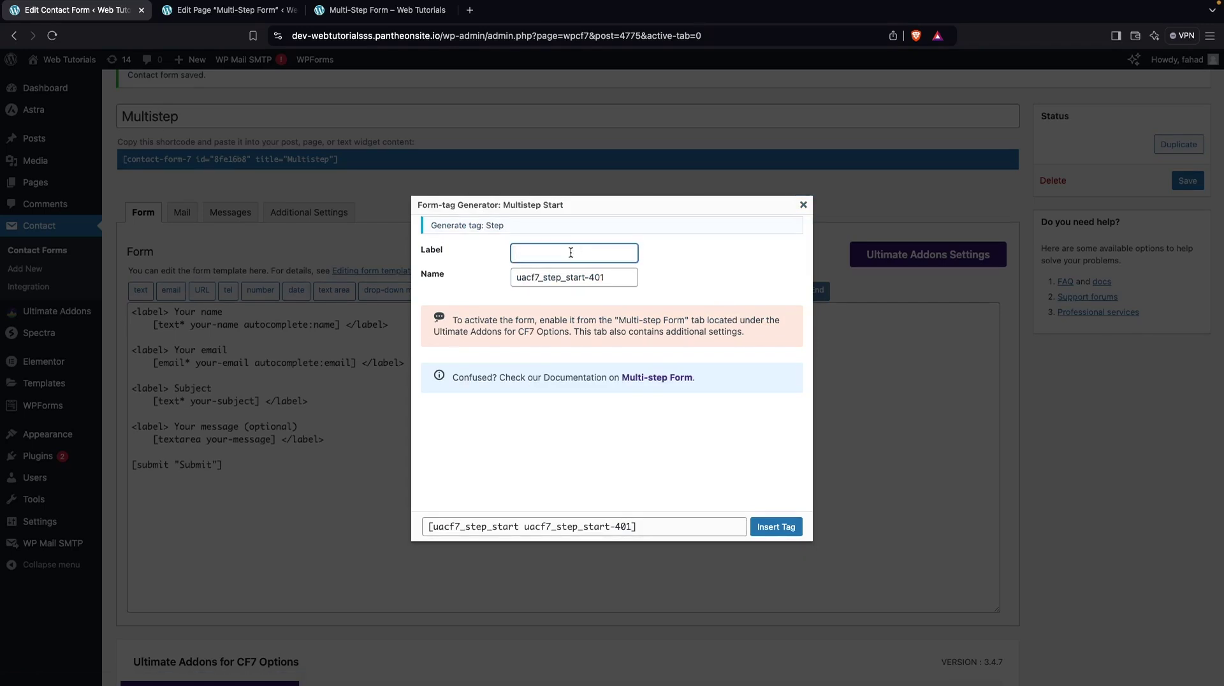
{"action": "type", "text": "steo"}
{"action": "left_click", "coordinate": [775, 527]}
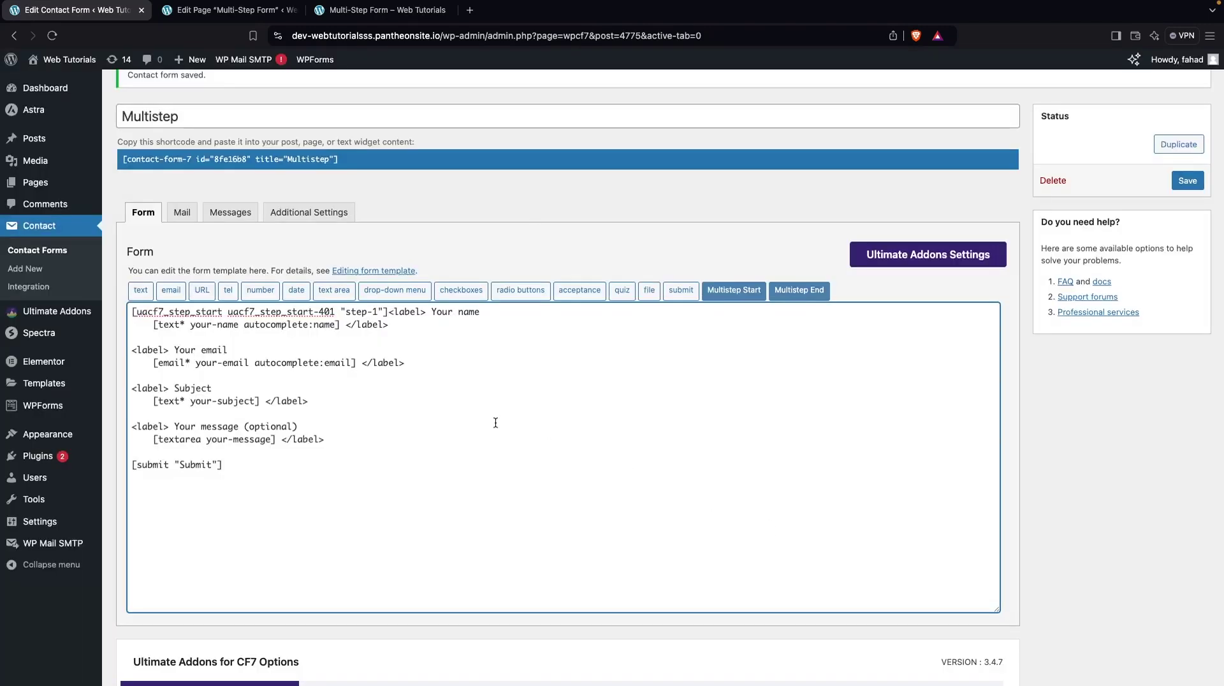
{"action": "key", "text": "Right"}
Insert a Multistep End tag after the email field to close step-1
{"action": "left_click", "coordinate": [806, 292]}
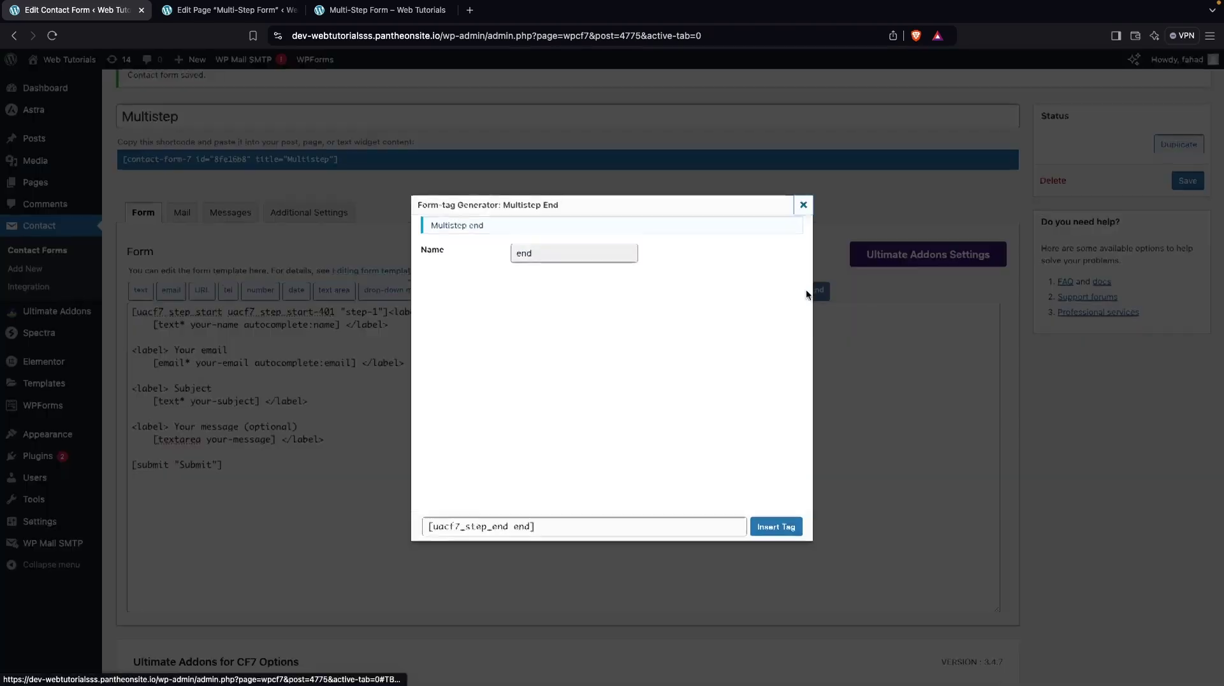
{"action": "left_click", "coordinate": [776, 526]}
{"action": "scroll", "coordinate": [636, 486], "scroll_direction": "down", "scroll_amount": 2}
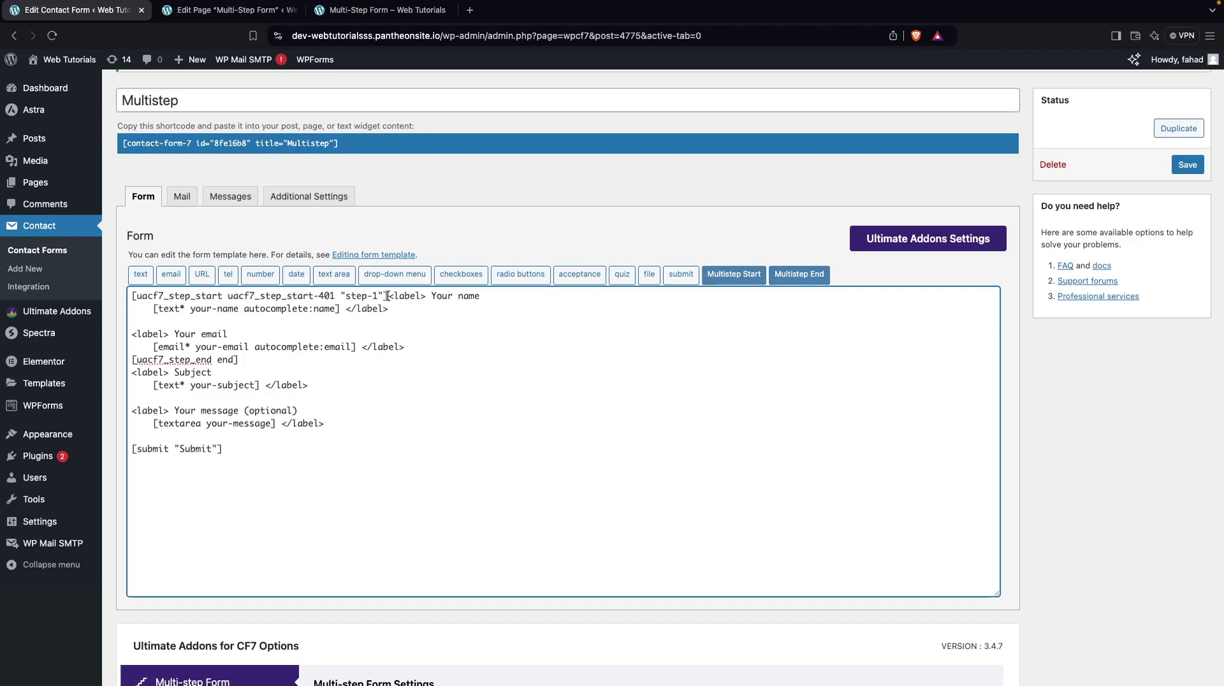
{"action": "left_click_drag", "start_coordinate": [387, 296], "coordinate": [423, 345]}
{"action": "left_click", "coordinate": [424, 344]}
Save the form and add blank lines above the Subject field
{"action": "left_click", "coordinate": [1187, 167]}
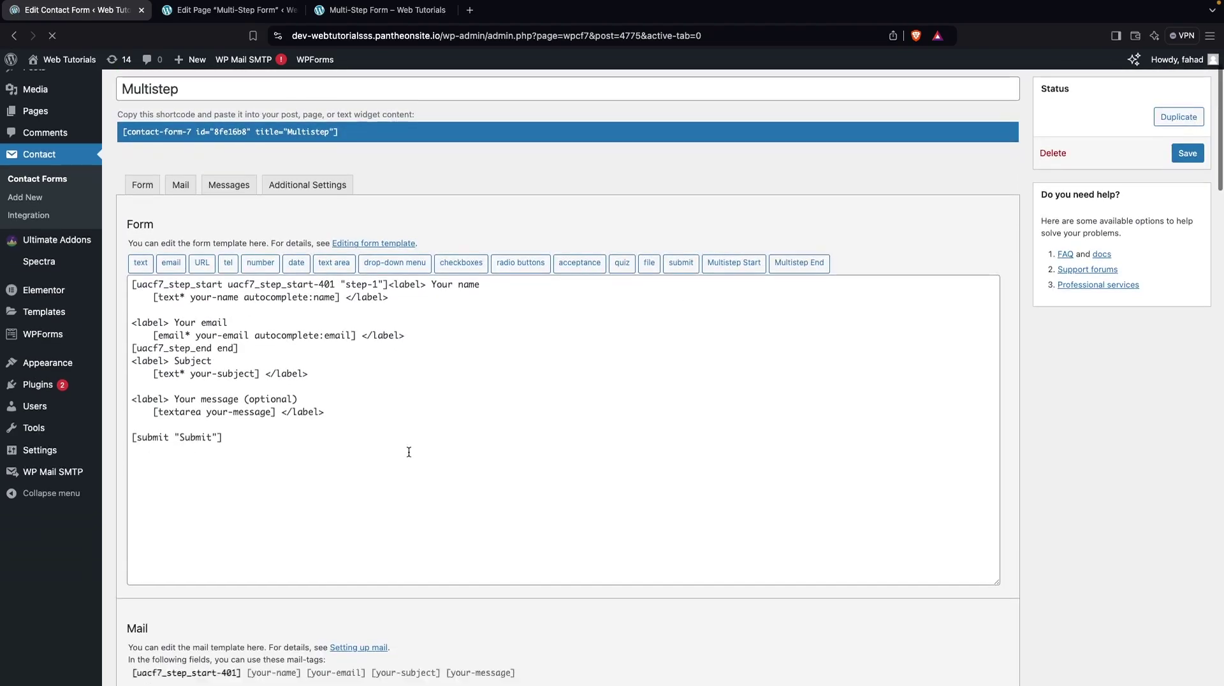
{"action": "left_click", "coordinate": [259, 348]}
{"action": "key", "text": "Return"}
{"action": "key", "text": "Return"}
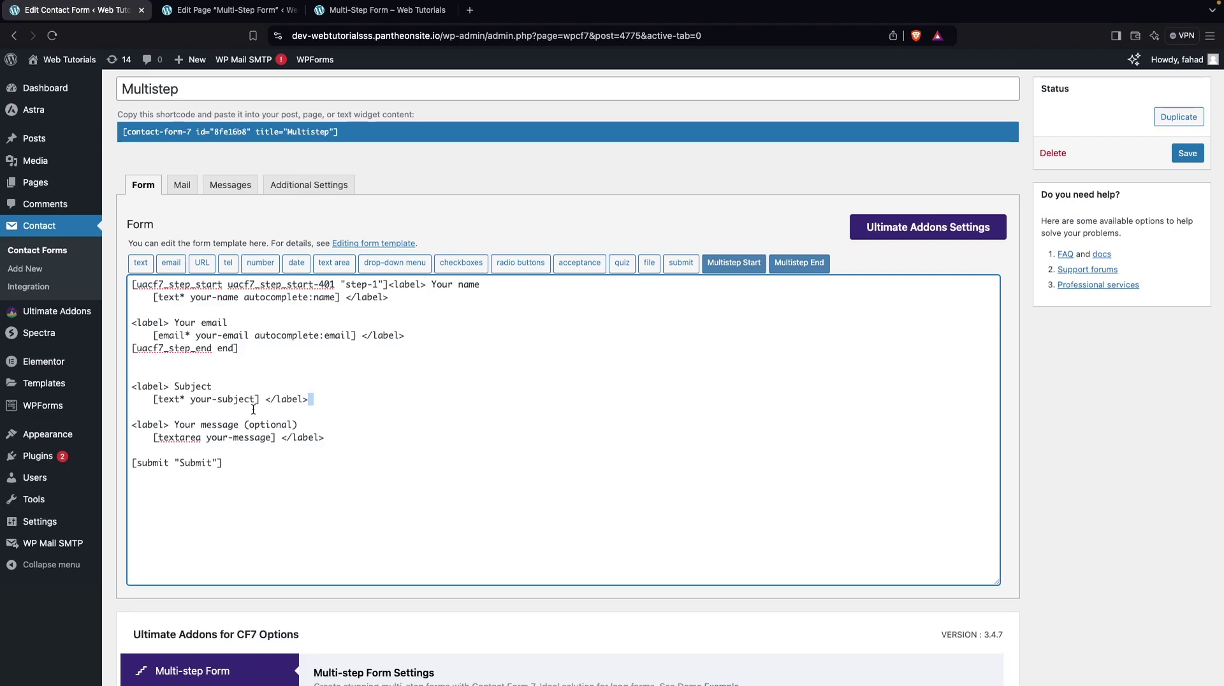
{"action": "left_click_drag", "start_coordinate": [310, 399], "coordinate": [136, 385]}
{"action": "left_click", "coordinate": [136, 372]}
Wrap the Subject field in step-2 start and end tags and save the form
{"action": "left_click", "coordinate": [741, 263]}
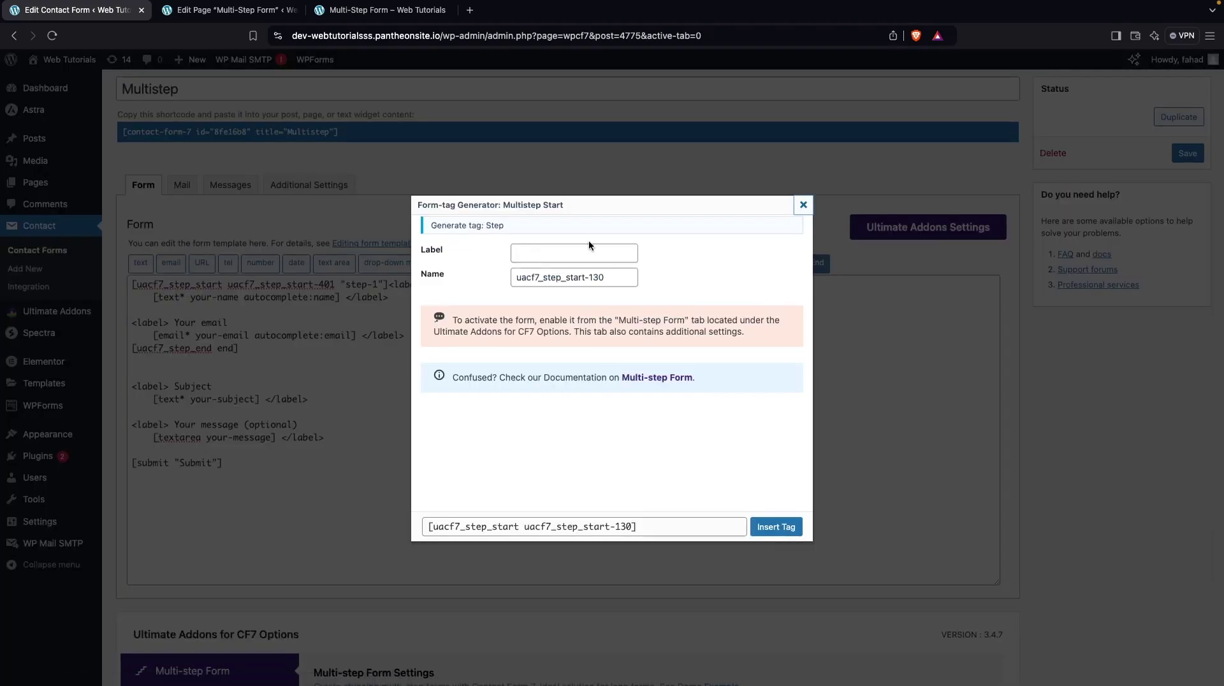
{"action": "left_click", "coordinate": [572, 251]}
{"action": "type", "text": "step-2"}
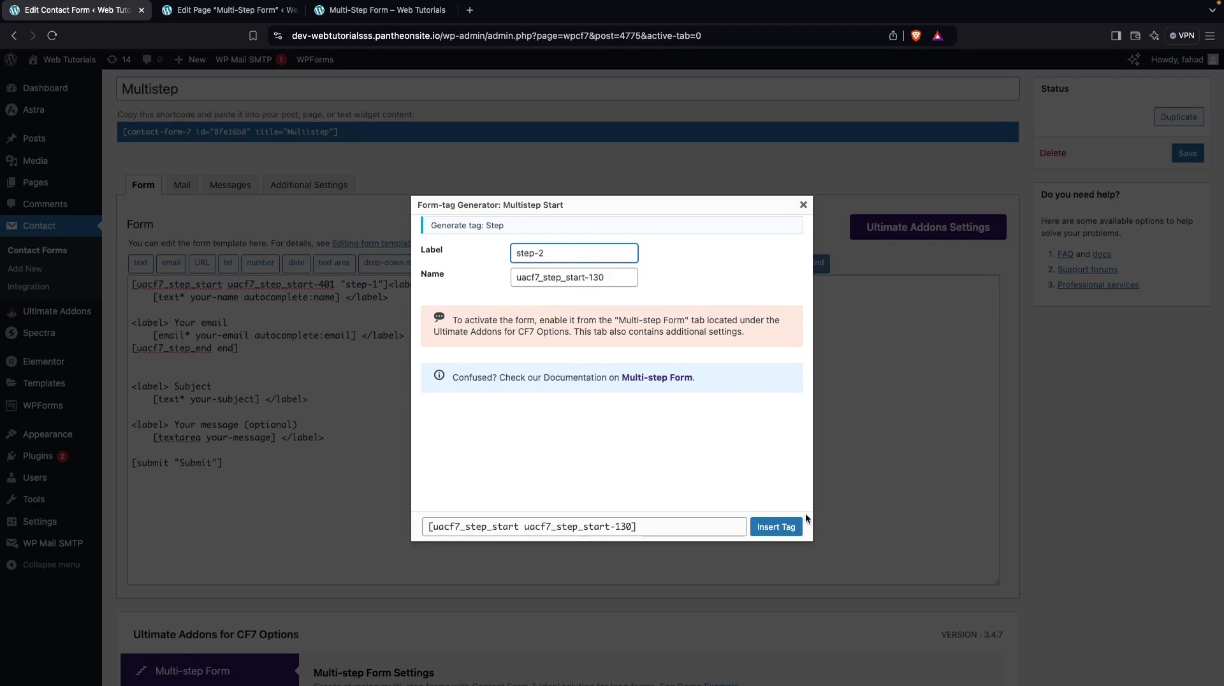
{"action": "left_click", "coordinate": [775, 526]}
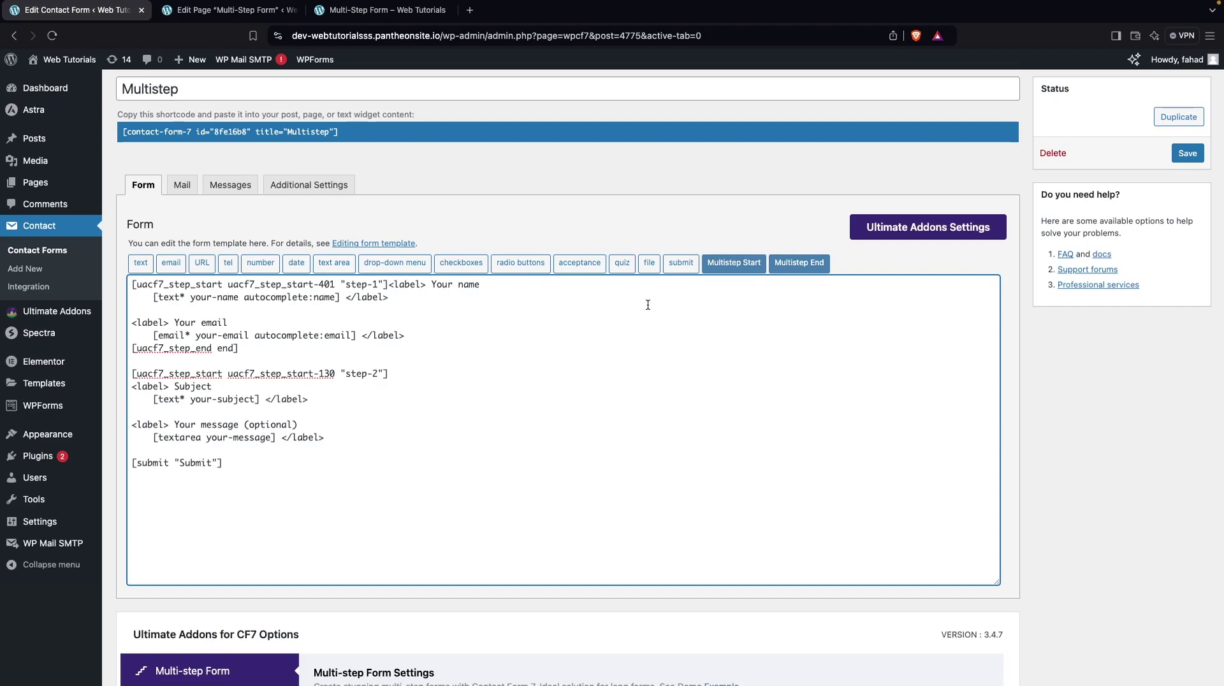
{"action": "left_click", "coordinate": [815, 268]}
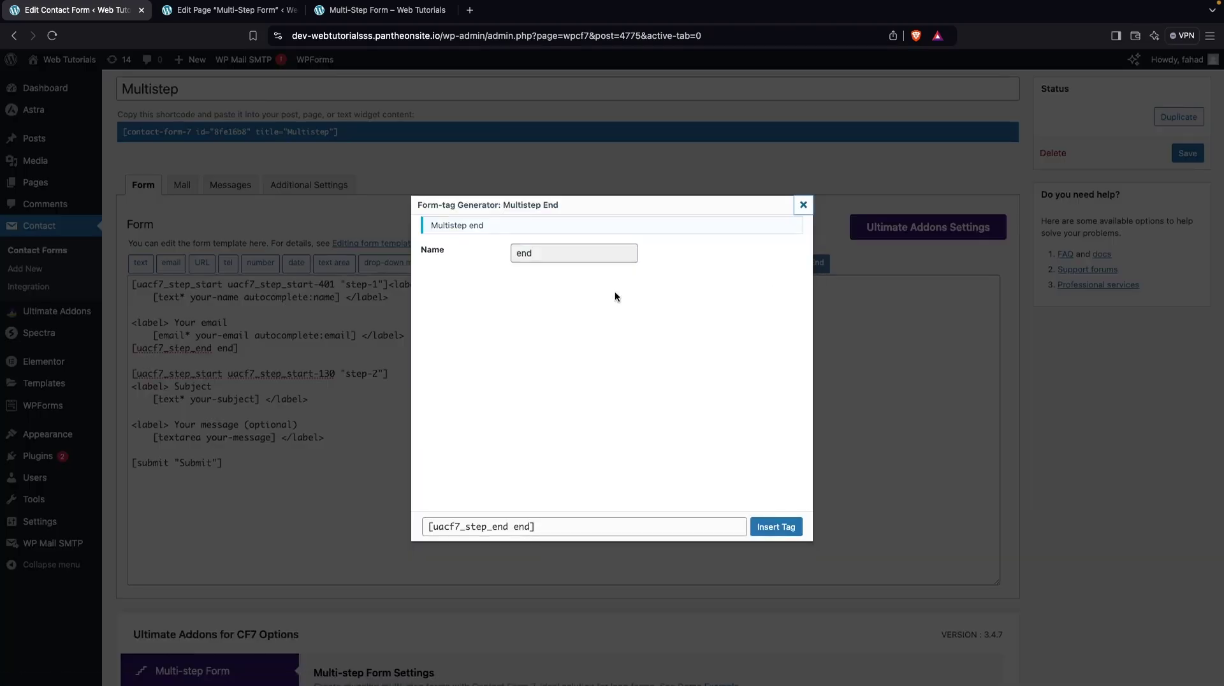
{"action": "left_click", "coordinate": [788, 533]}
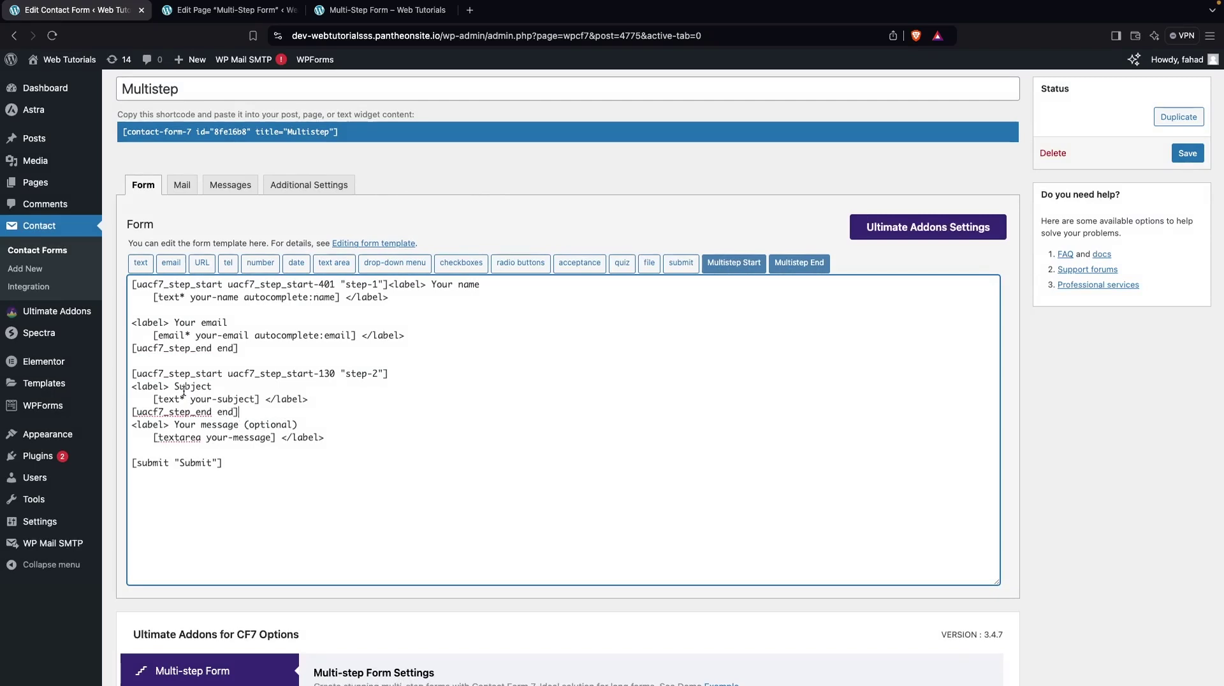
{"action": "left_click", "coordinate": [1189, 153]}
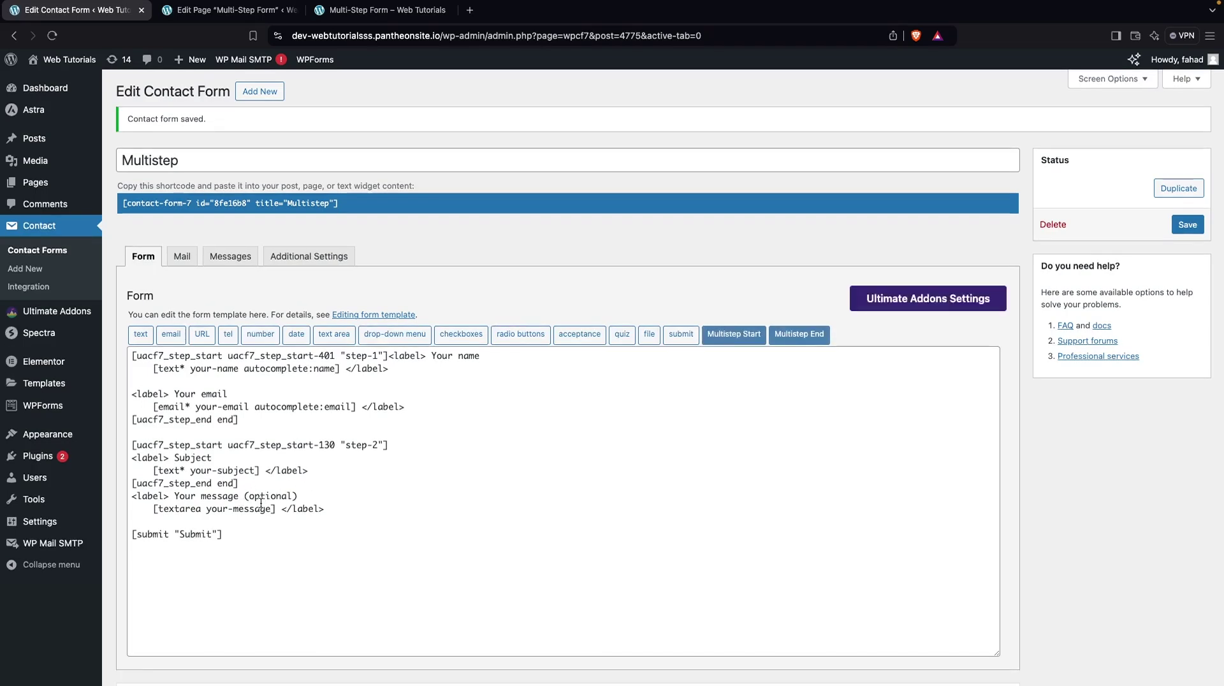
Insert a Multistep Start tag labelled step-3 after the second step
{"action": "left_click", "coordinate": [240, 484]}
{"action": "key", "text": "Return"}
{"action": "key", "text": "Return"}
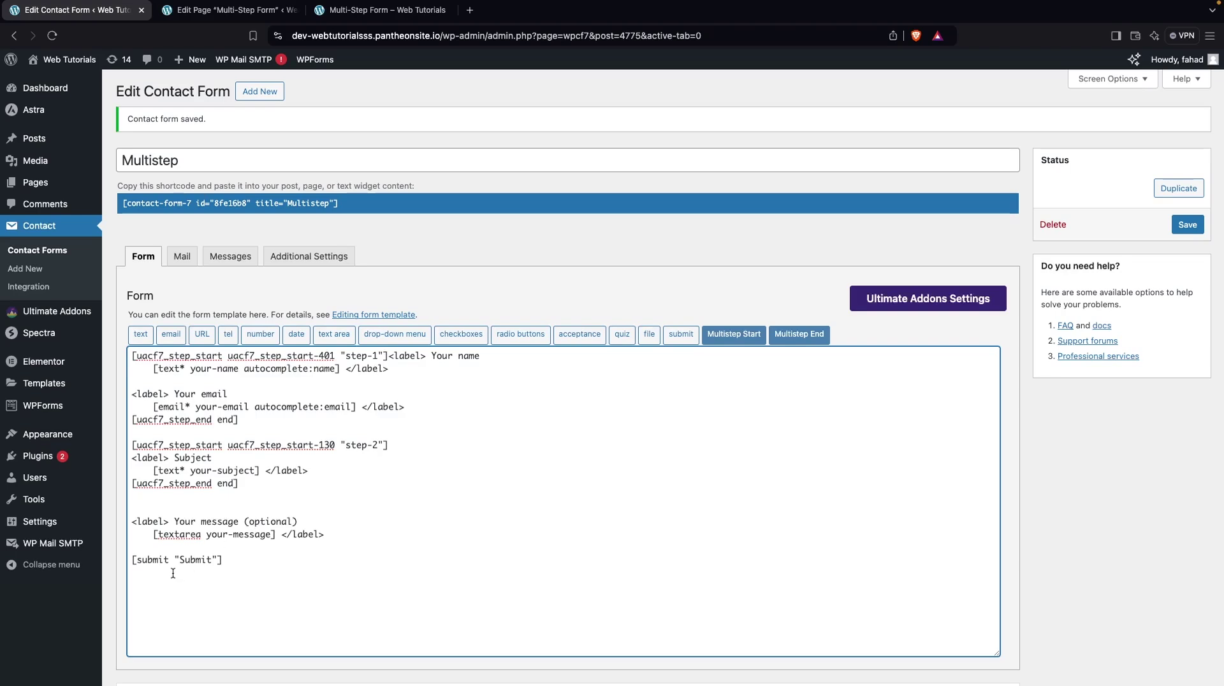
{"action": "left_click", "coordinate": [730, 335]}
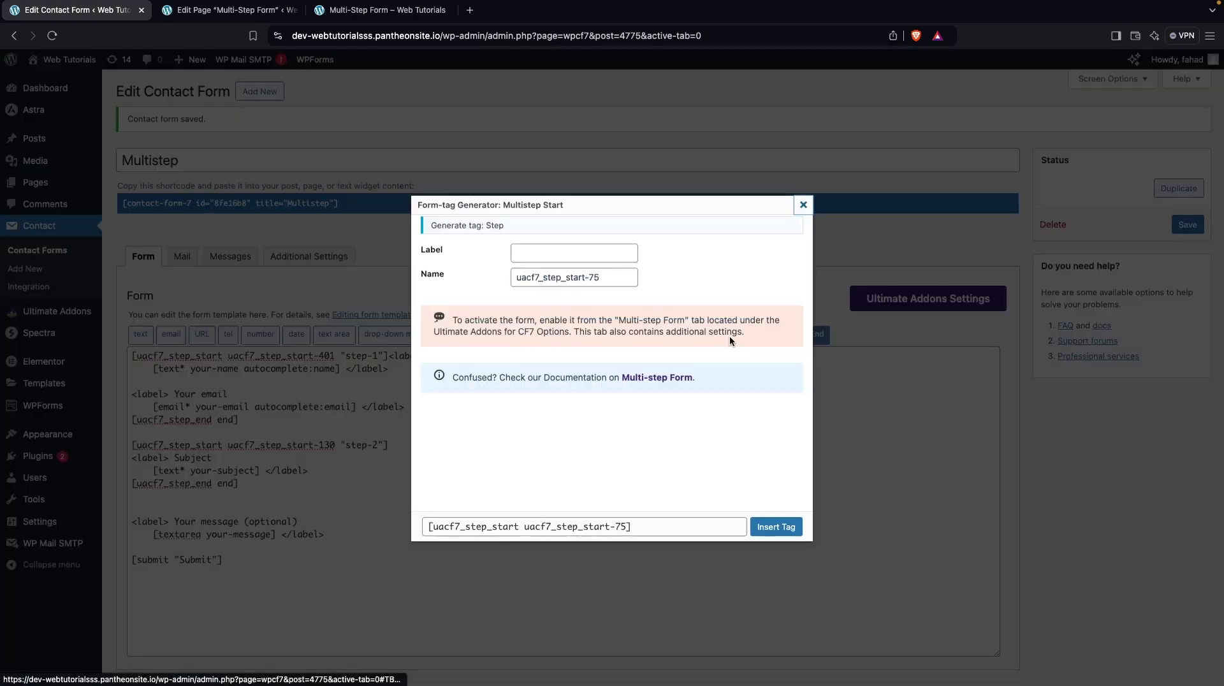
{"action": "left_click", "coordinate": [586, 256]}
{"action": "type", "text": "step-2"}
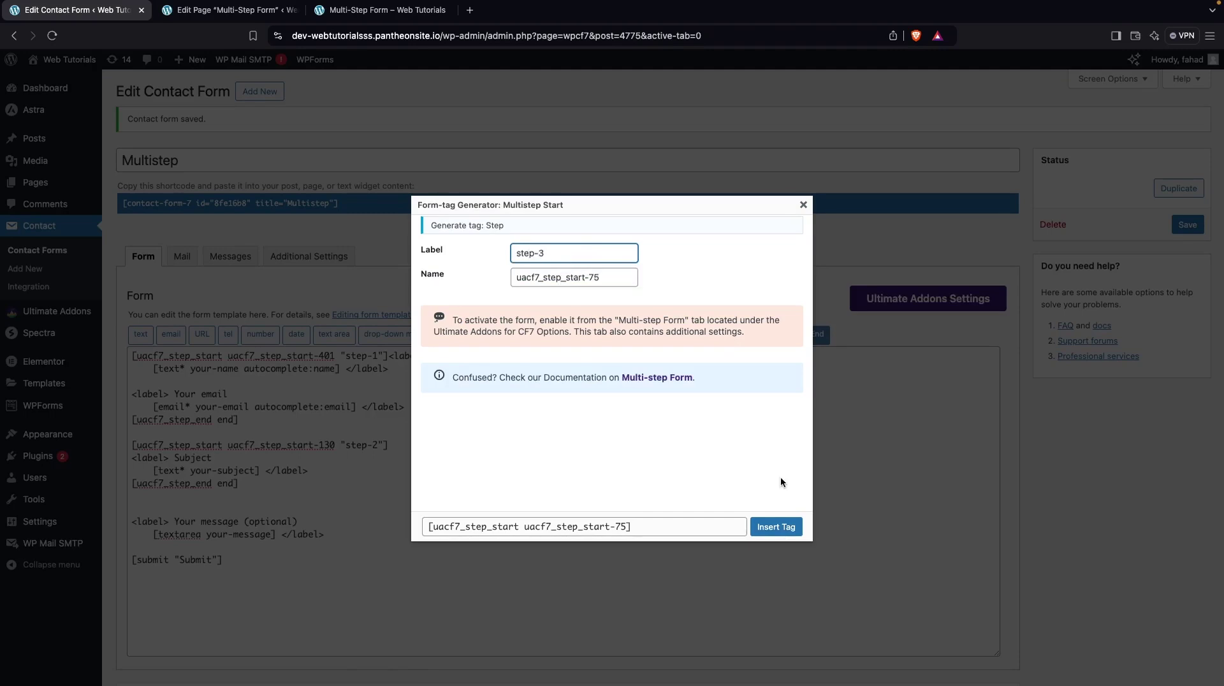
{"action": "left_click", "coordinate": [778, 526]}
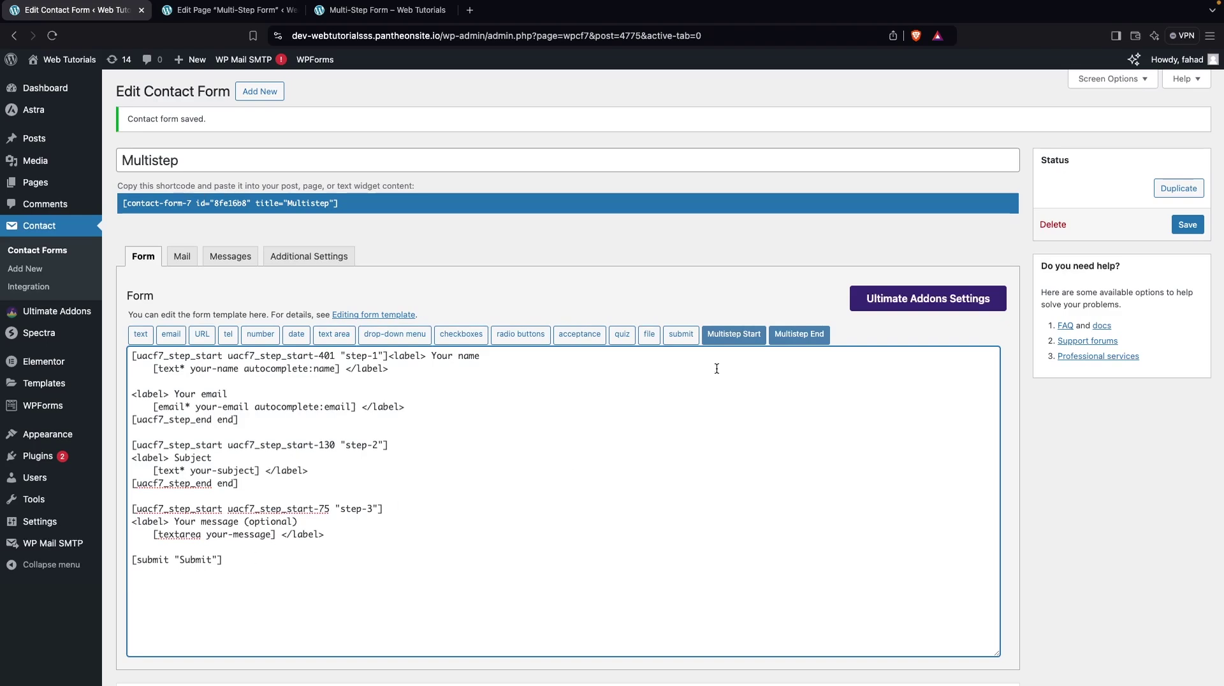
Add a closing Multistep End tag at the template's end and save the form
{"action": "left_click", "coordinate": [807, 338]}
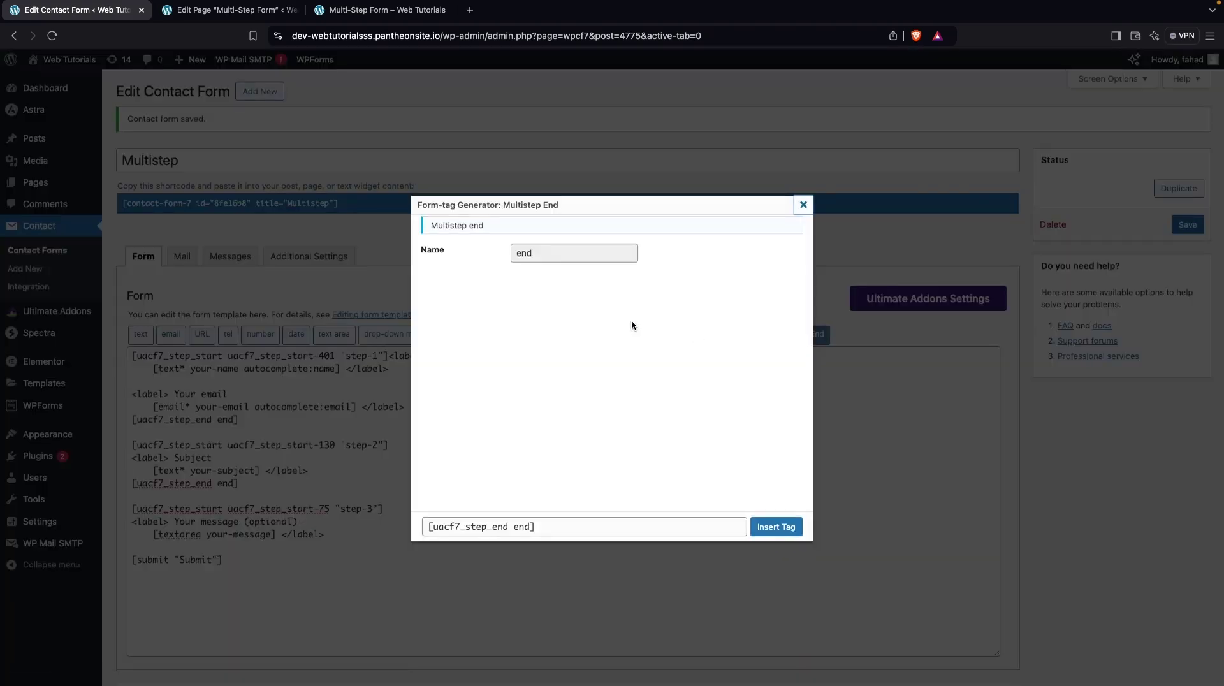
{"action": "left_click", "coordinate": [797, 533]}
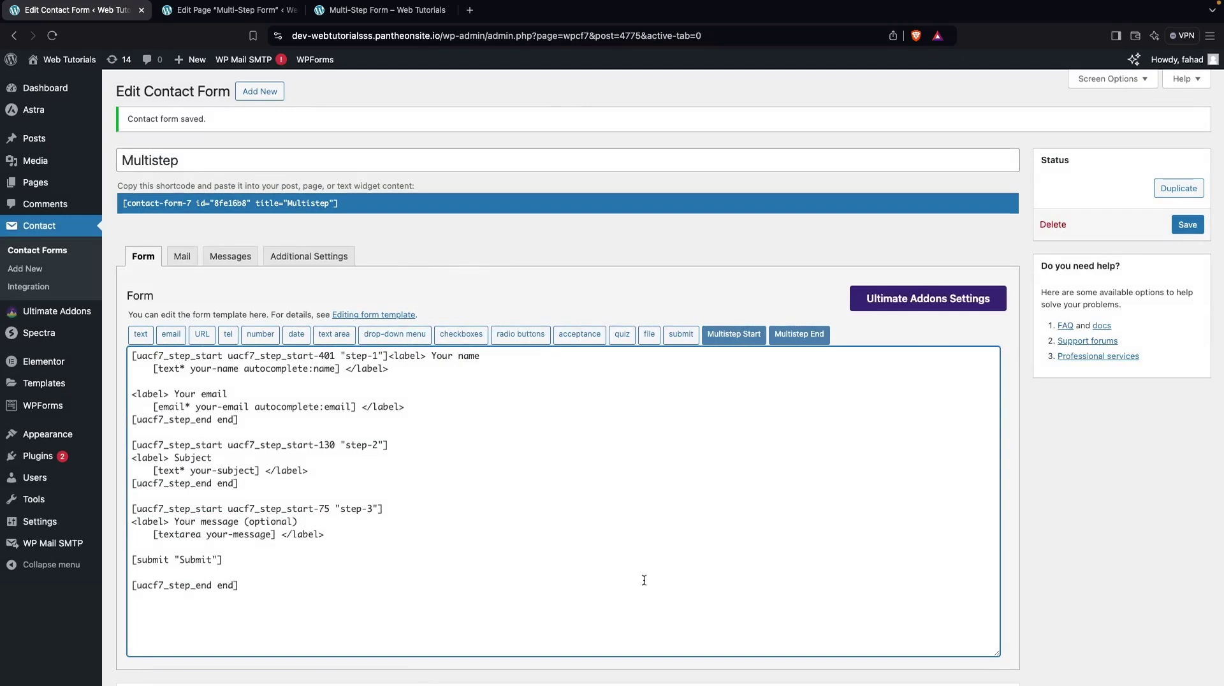
{"action": "scroll", "coordinate": [644, 580], "scroll_direction": "down", "scroll_amount": 2}
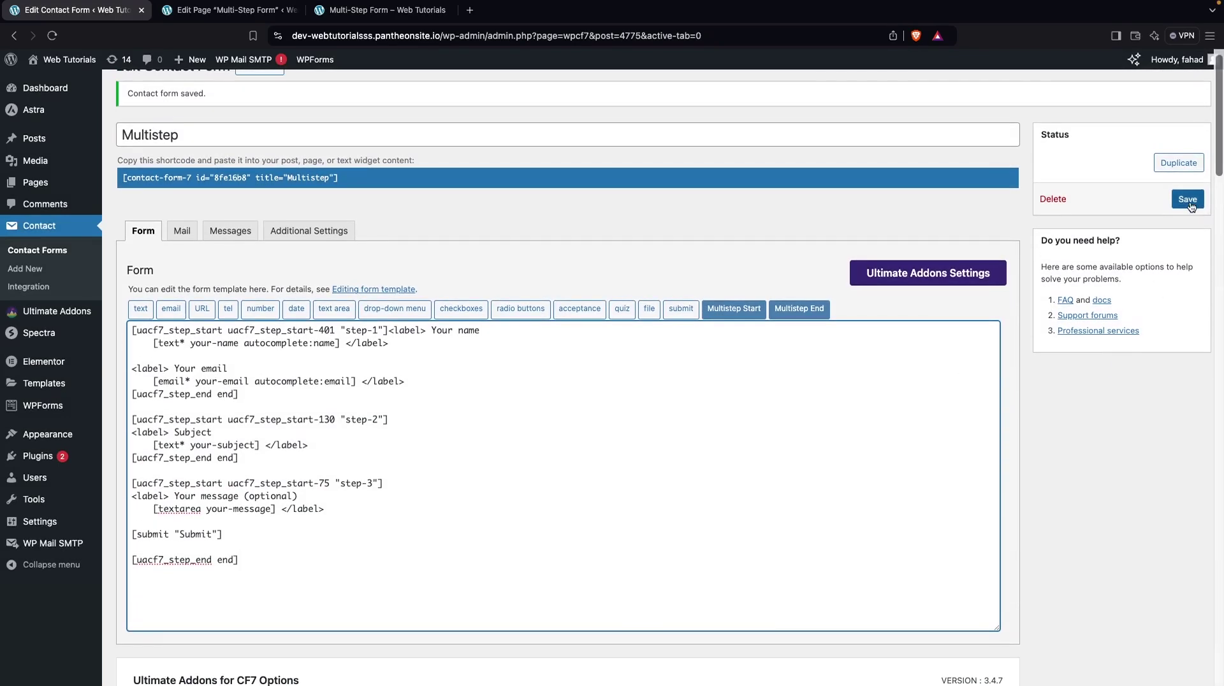
{"action": "left_click", "coordinate": [1188, 201]}
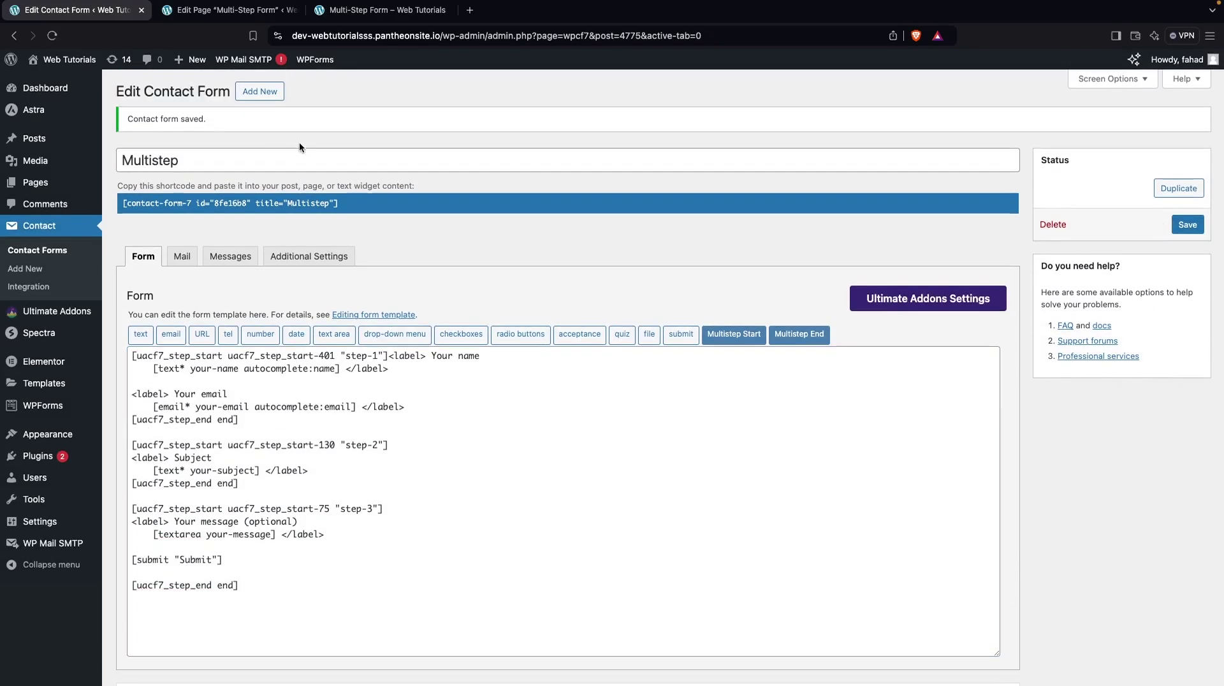
{"action": "left_click", "coordinate": [353, 19]}
Reload the live form, enter a name and e-mail address, and advance to step-2
{"action": "left_click", "coordinate": [51, 35]}
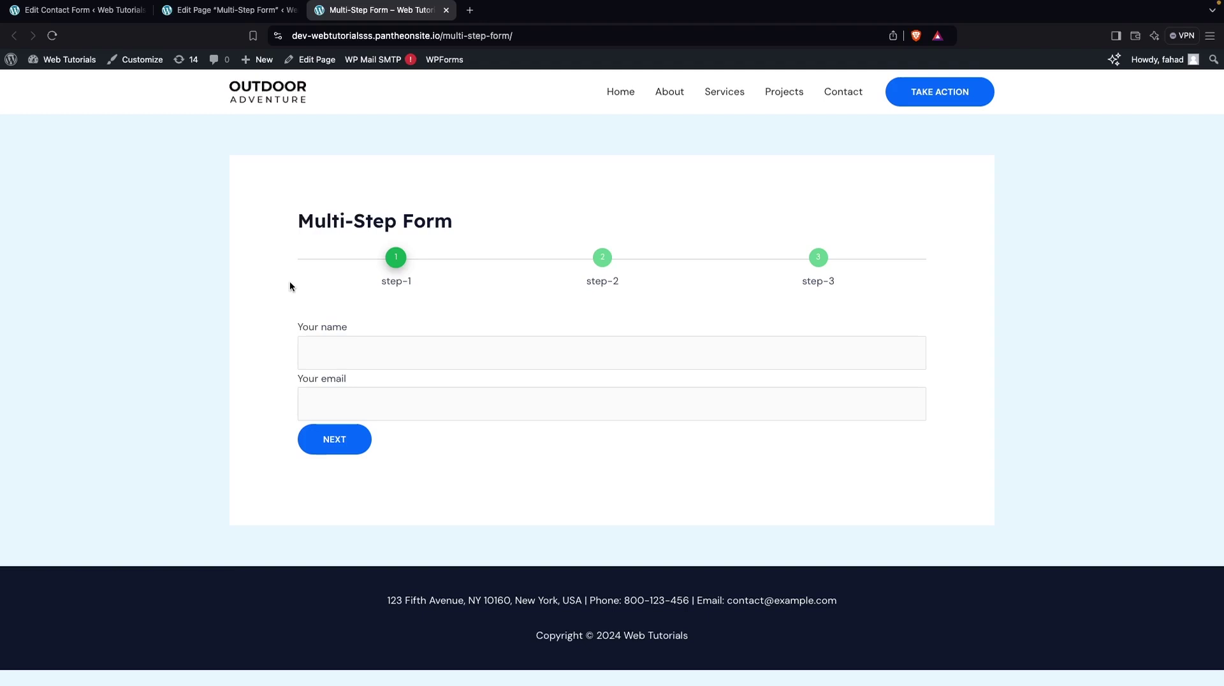
{"action": "left_click", "coordinate": [363, 357]}
{"action": "type", "text": "alix"}
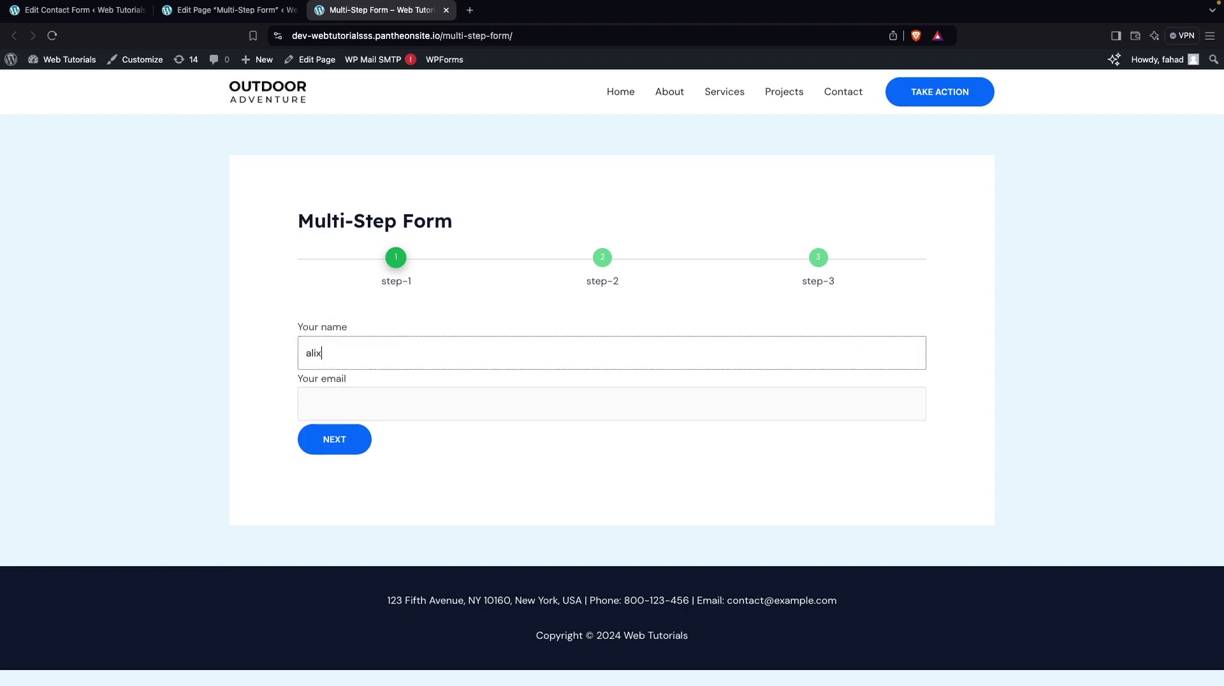
{"action": "left_click", "coordinate": [305, 404]}
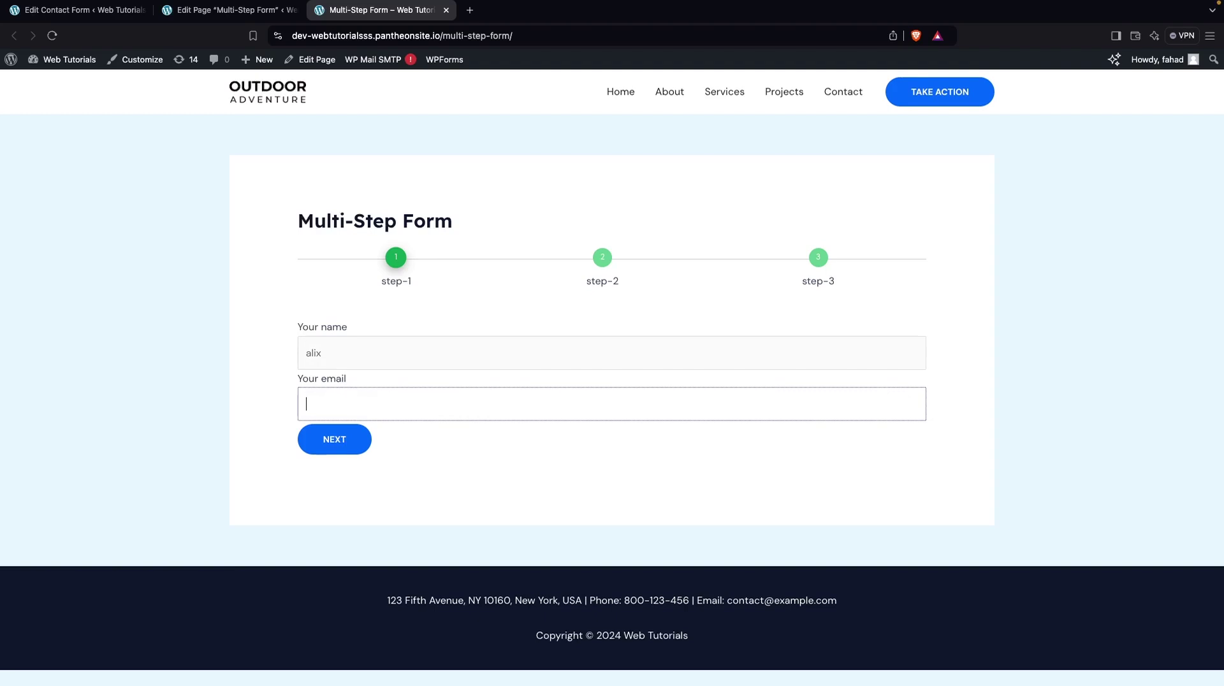
{"action": "left_click", "coordinate": [331, 441]}
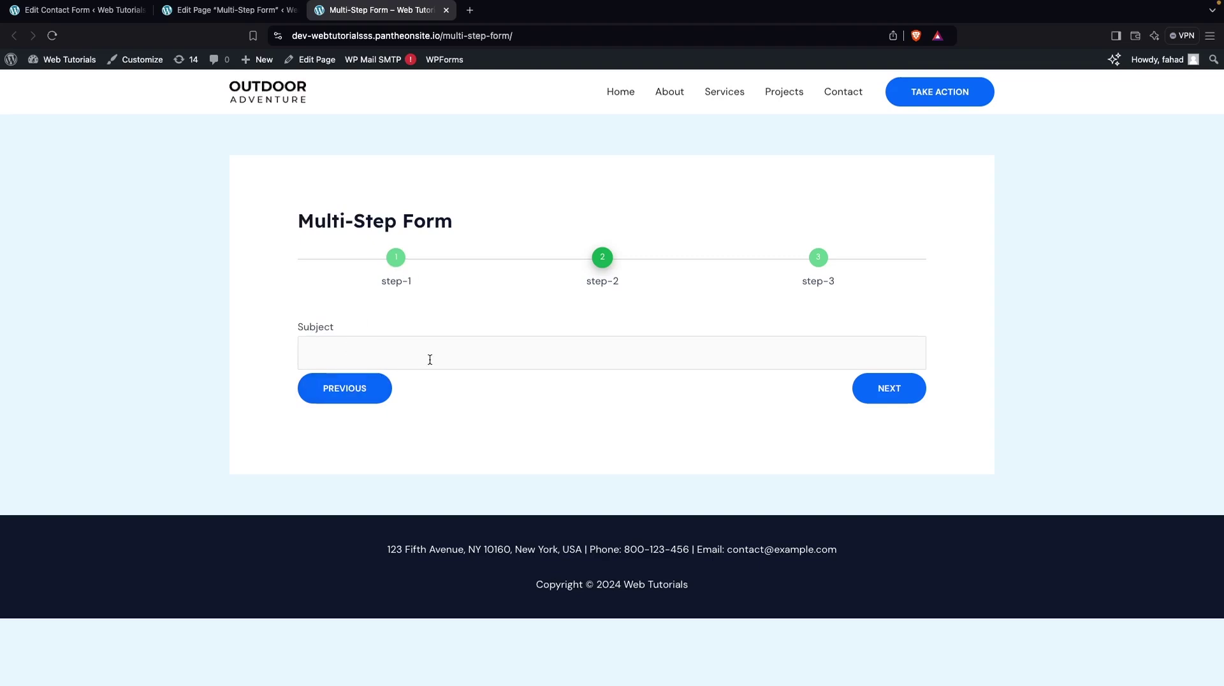
Go back and forward once, enter subject 'Project Development', and advance to step-3's message field
{"action": "left_click", "coordinate": [343, 393]}
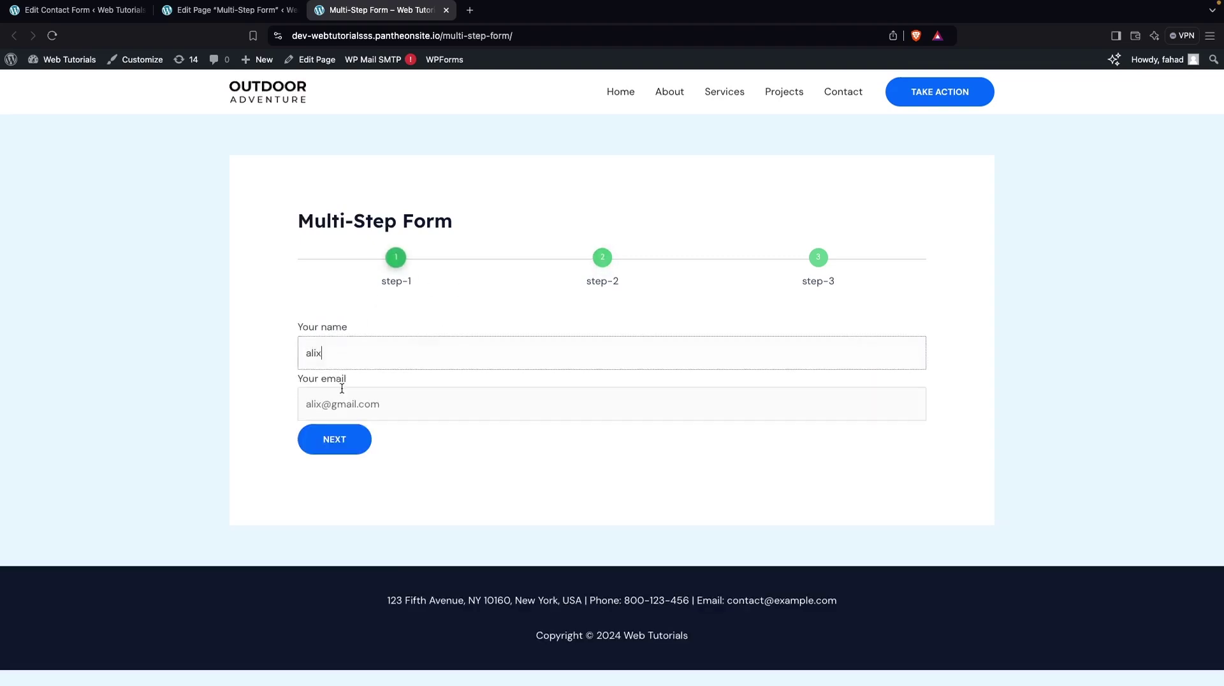
{"action": "left_click", "coordinate": [331, 445]}
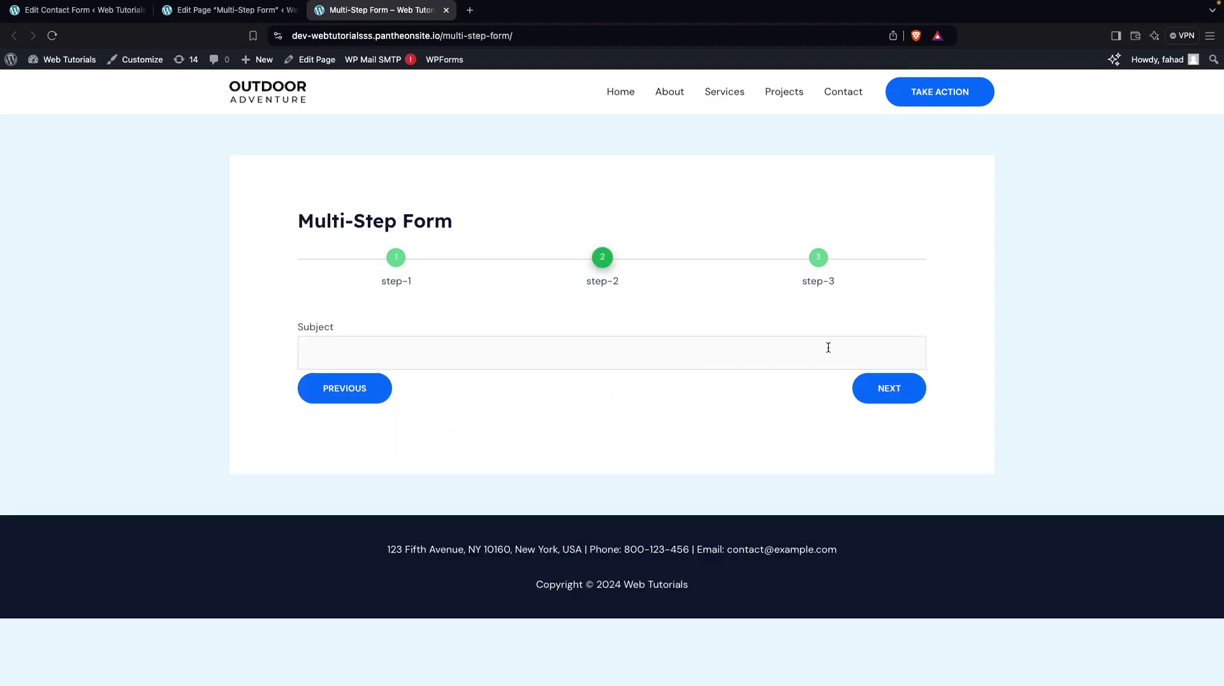
{"action": "left_click", "coordinate": [607, 345]}
{"action": "type", "text": "Project Development"}
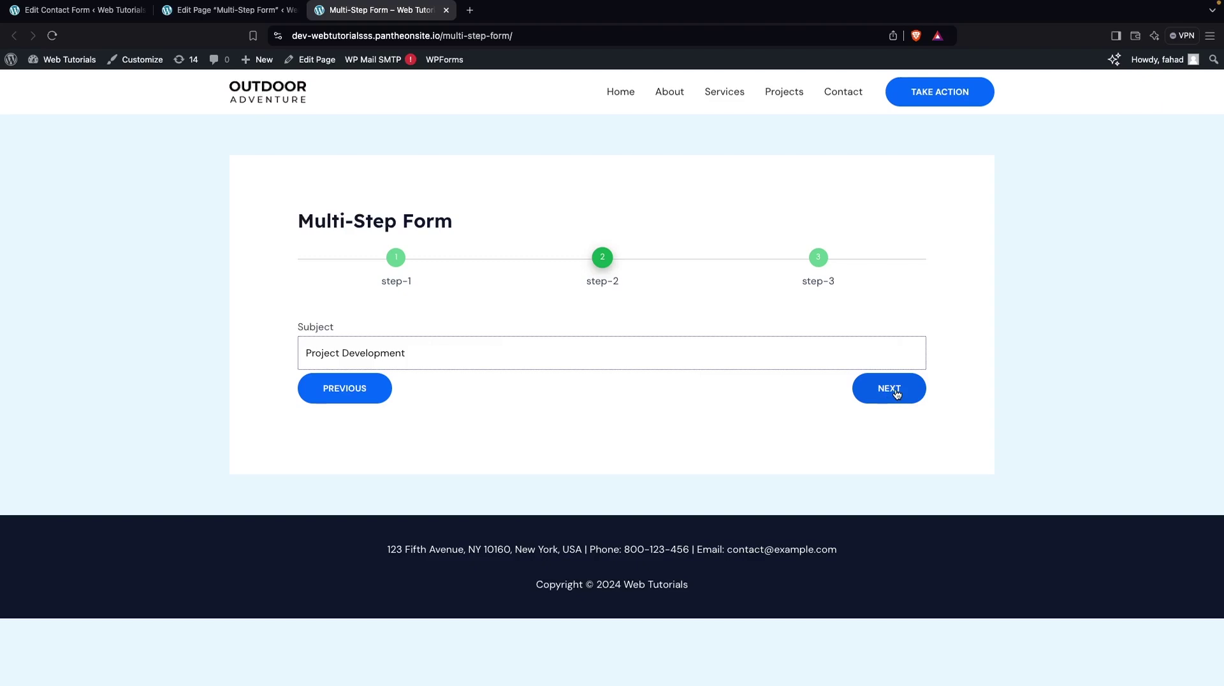
{"action": "left_click", "coordinate": [896, 394]}
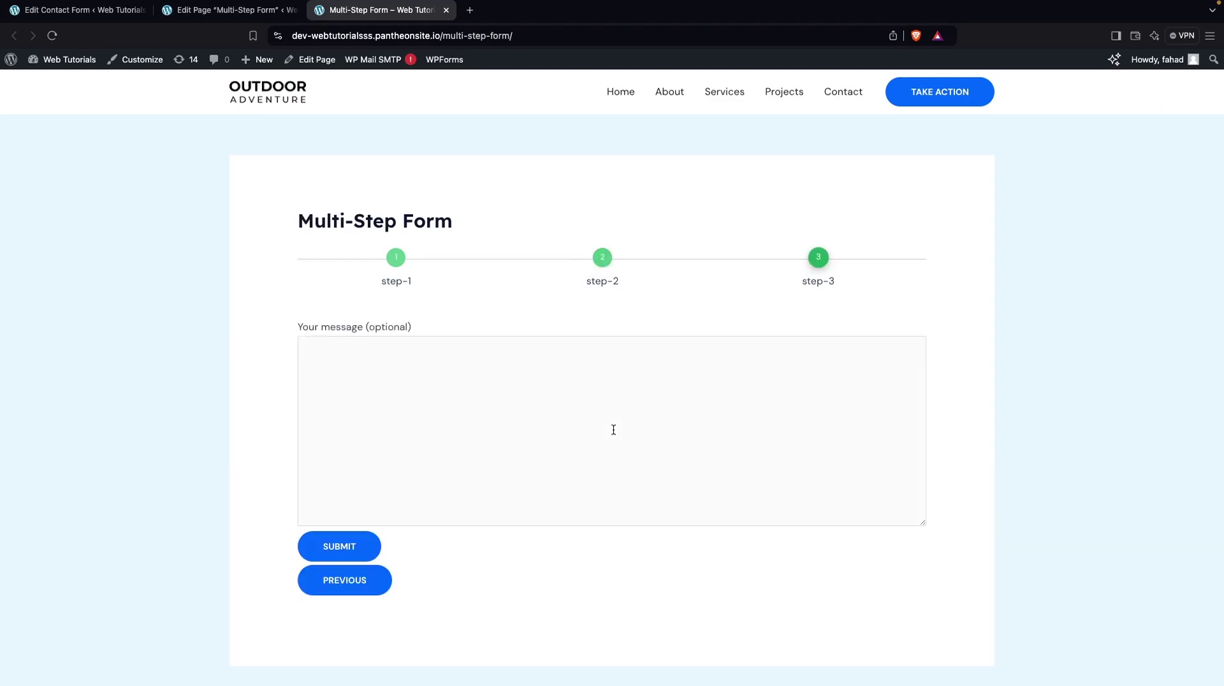
{"action": "left_click", "coordinate": [381, 371]}
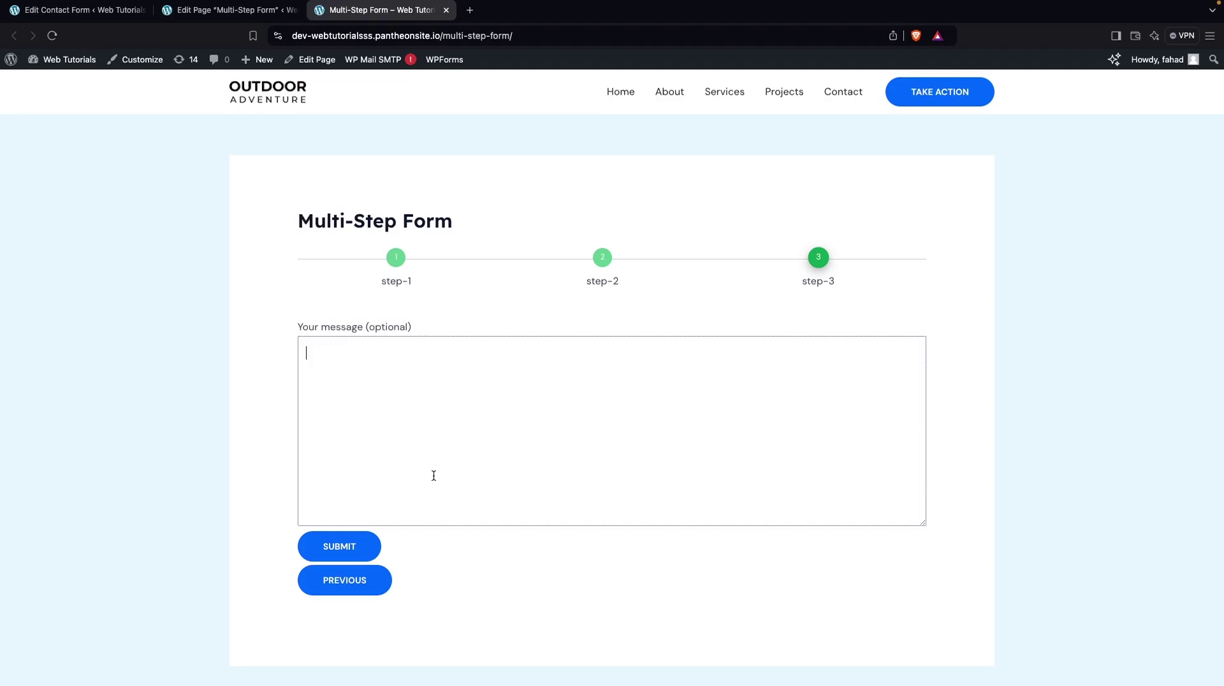
Save the Multistep contact form with the Style 1 layout kept
{"action": "left_click", "coordinate": [204, 12]}
{"action": "left_click", "coordinate": [84, 13]}
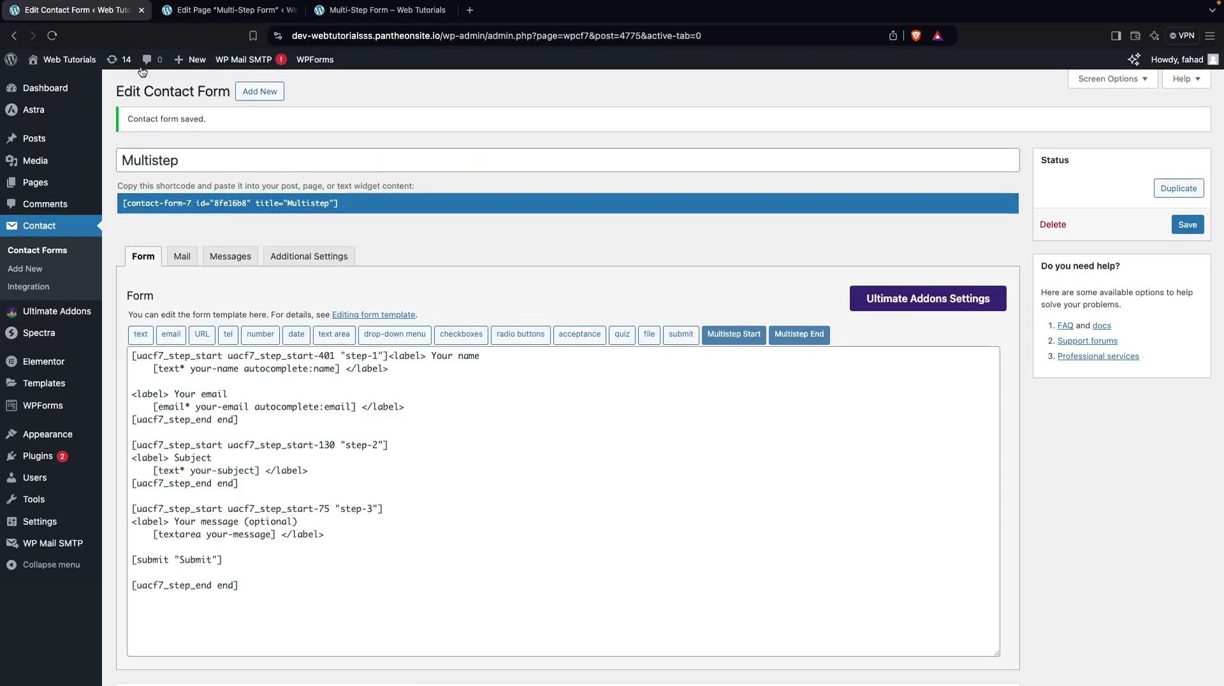
{"action": "scroll", "coordinate": [349, 377], "scroll_direction": "down", "scroll_amount": 15}
{"action": "scroll", "coordinate": [349, 377], "scroll_direction": "down", "scroll_amount": 4}
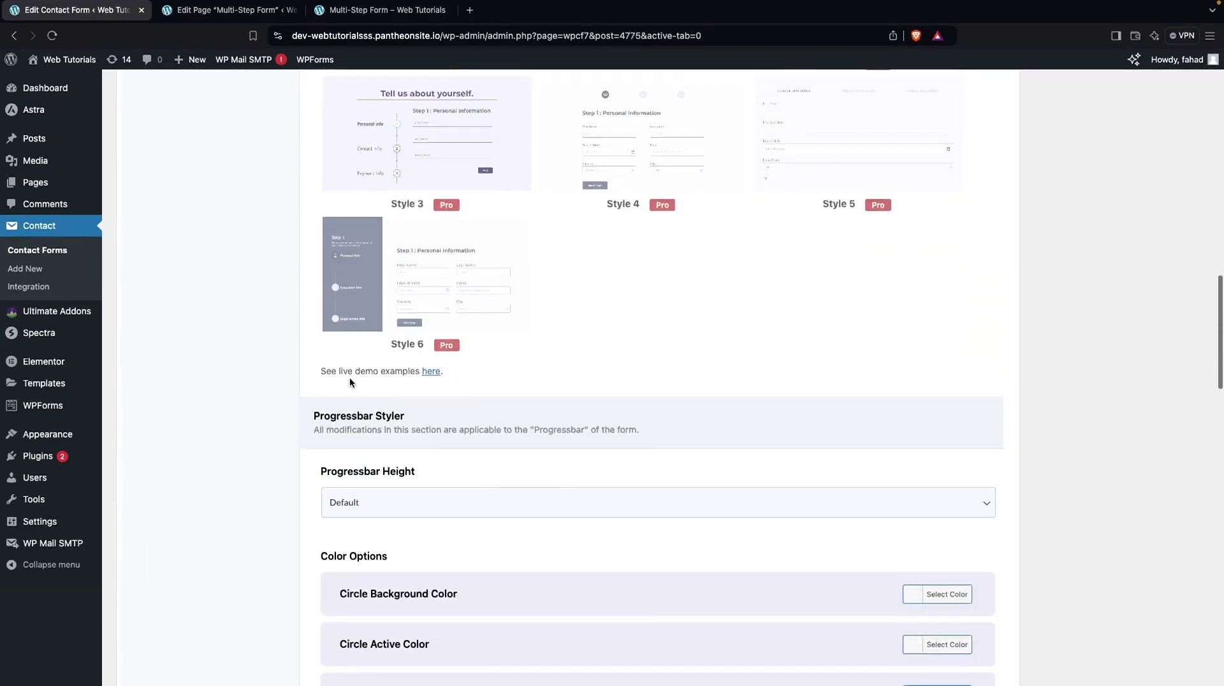
{"action": "scroll", "coordinate": [349, 377], "scroll_direction": "up", "scroll_amount": 5}
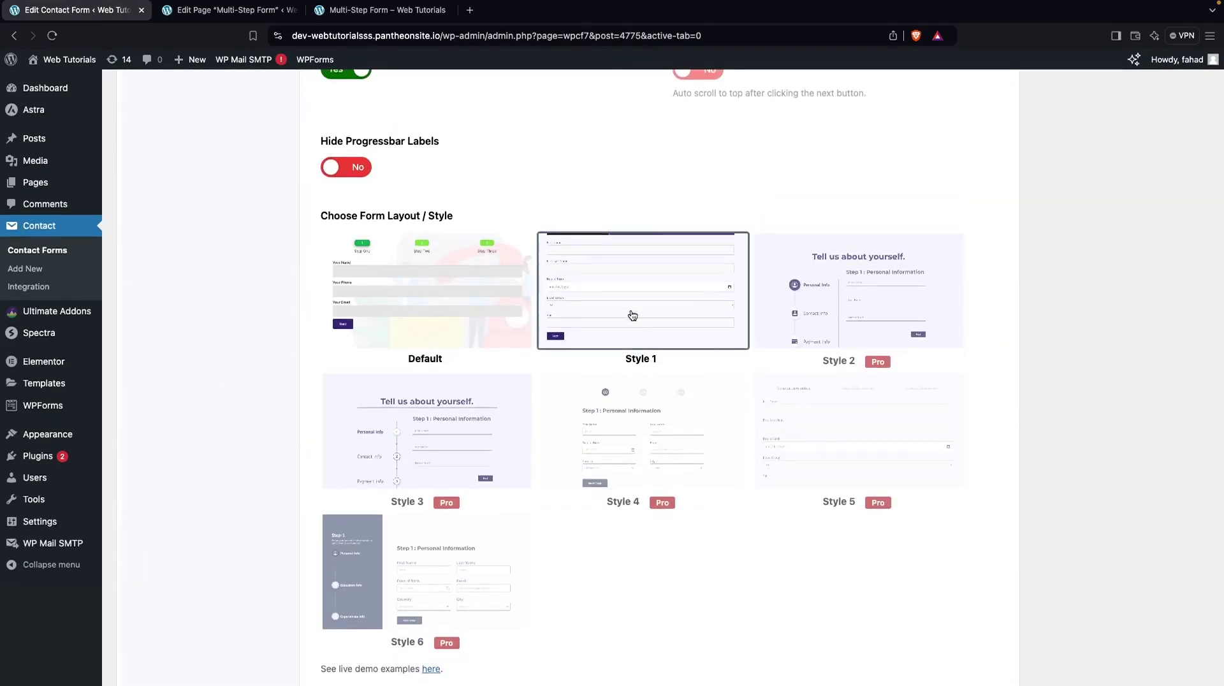
{"action": "scroll", "coordinate": [607, 181], "scroll_direction": "up", "scroll_amount": 4}
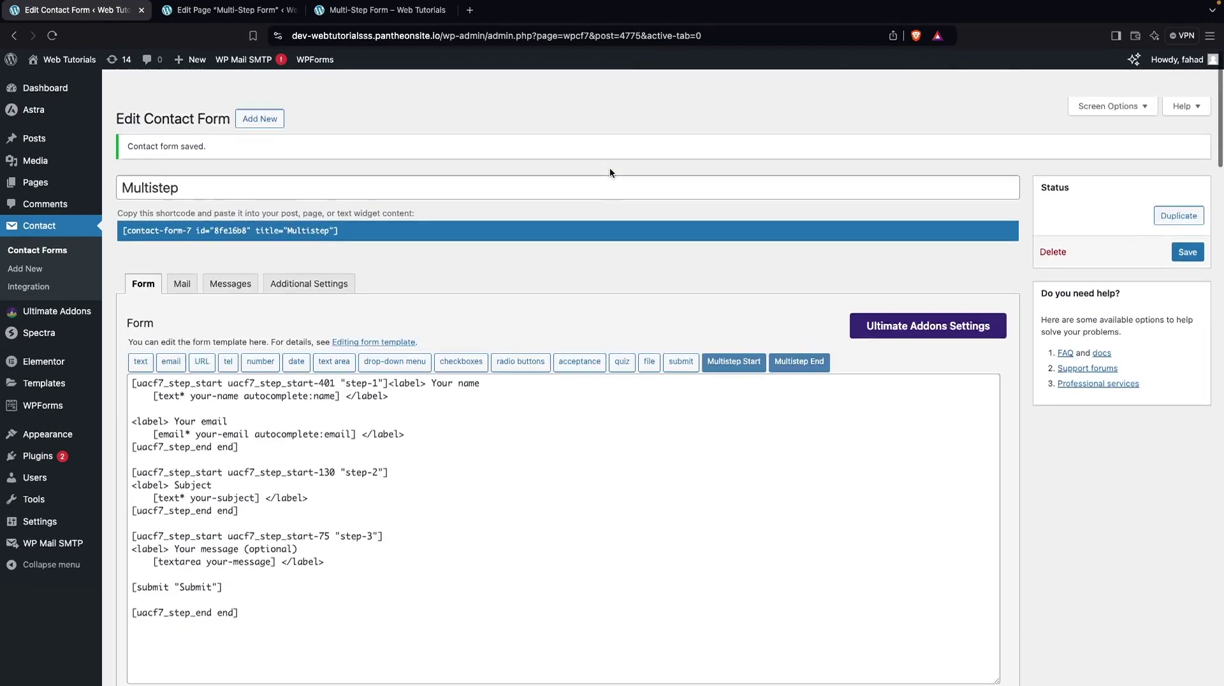
{"action": "left_click", "coordinate": [1187, 224]}
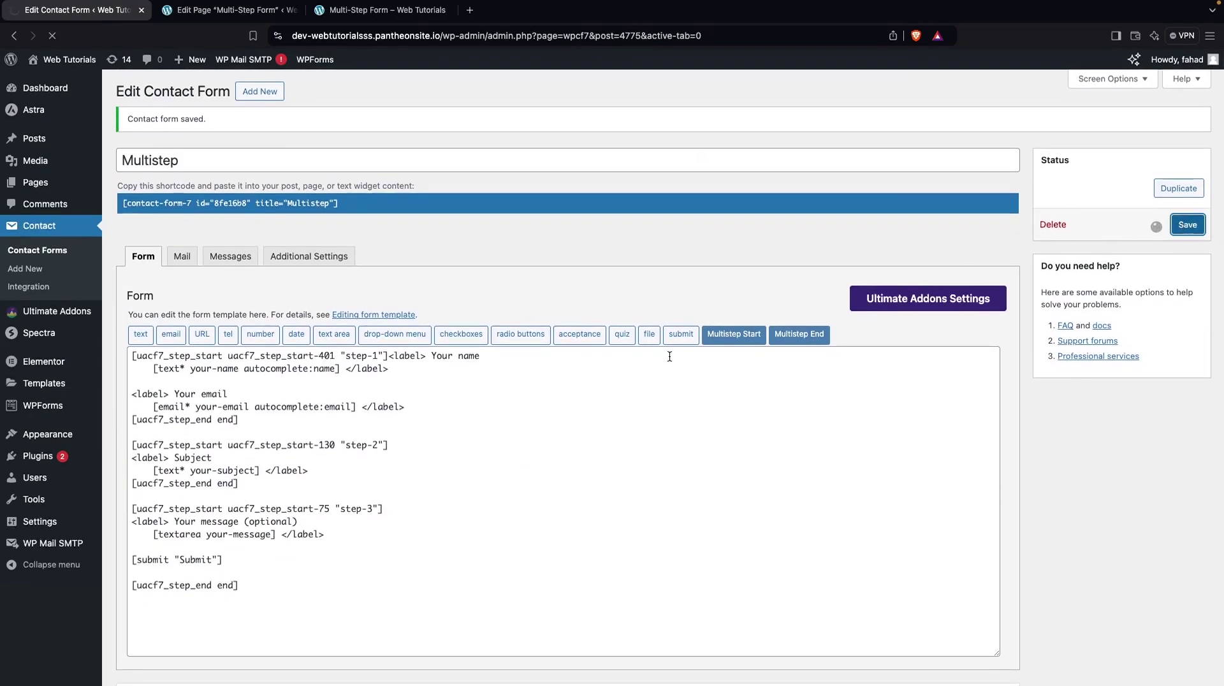
Reload the Multi-Step Form page to check the new bar-style step indicators
{"action": "left_click", "coordinate": [381, 10]}
{"action": "left_click", "coordinate": [53, 34]}
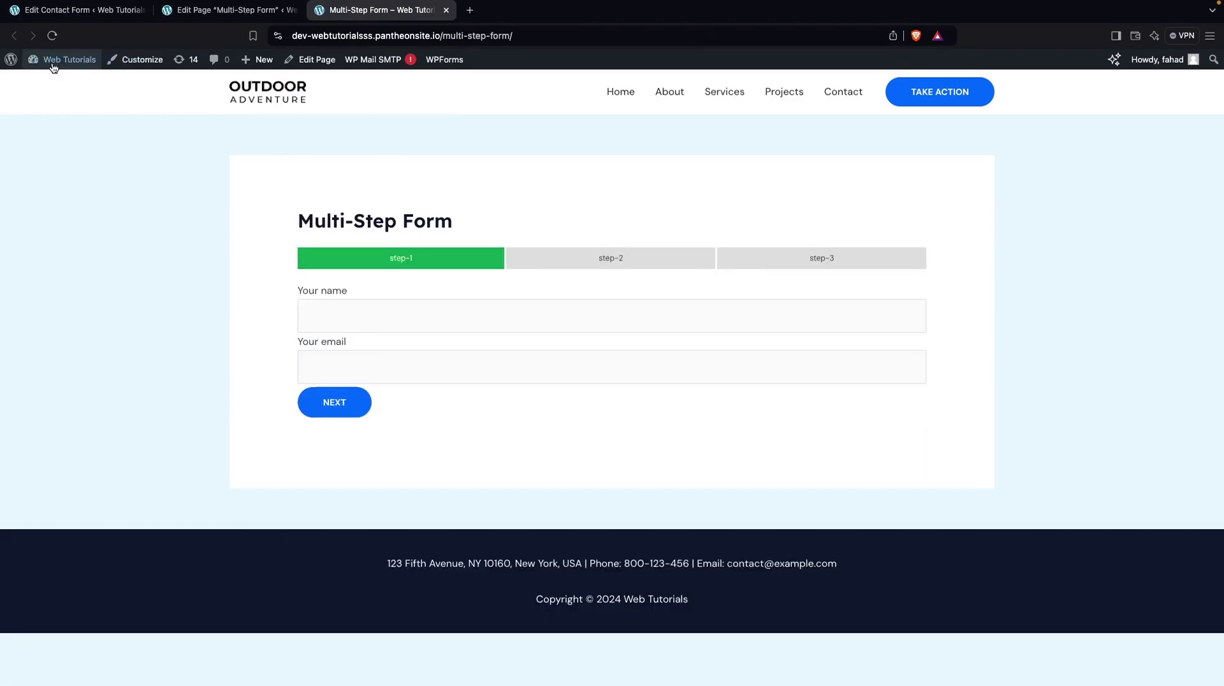
{"action": "left_click", "coordinate": [83, 11]}
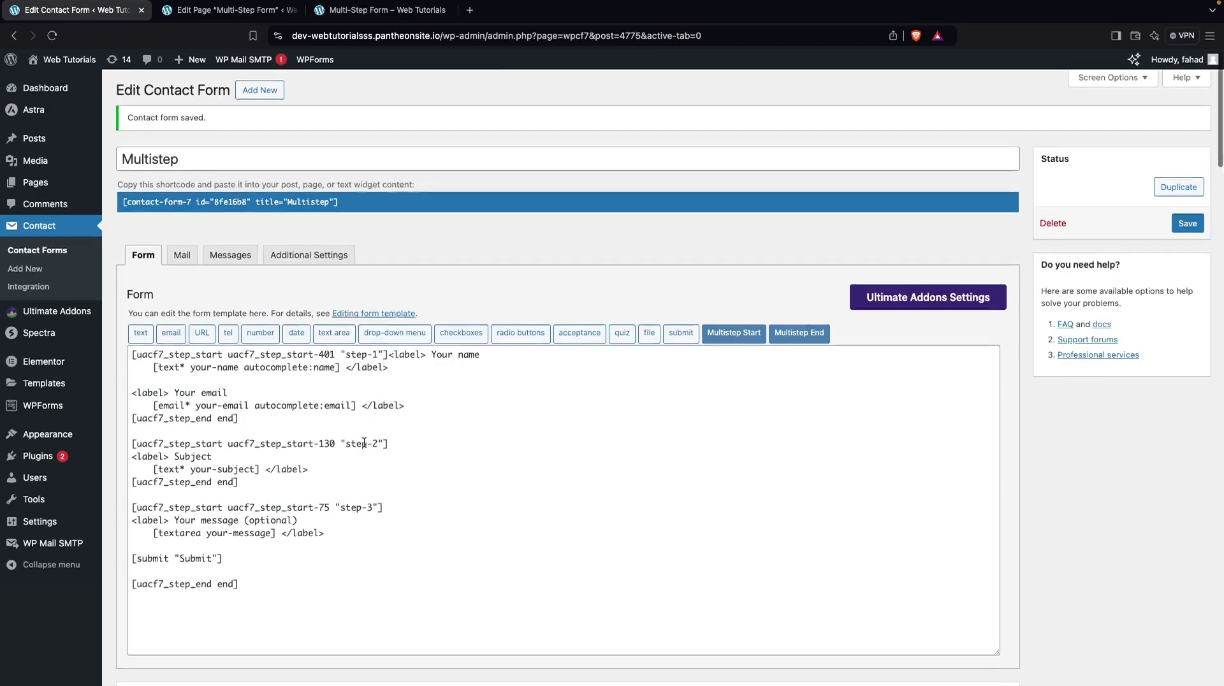
In Progressbar Styler, set Circle Background Color to black and Circle Font Color to white
{"action": "scroll", "coordinate": [364, 441], "scroll_direction": "down", "scroll_amount": 15}
{"action": "scroll", "coordinate": [364, 446], "scroll_direction": "down", "scroll_amount": 5}
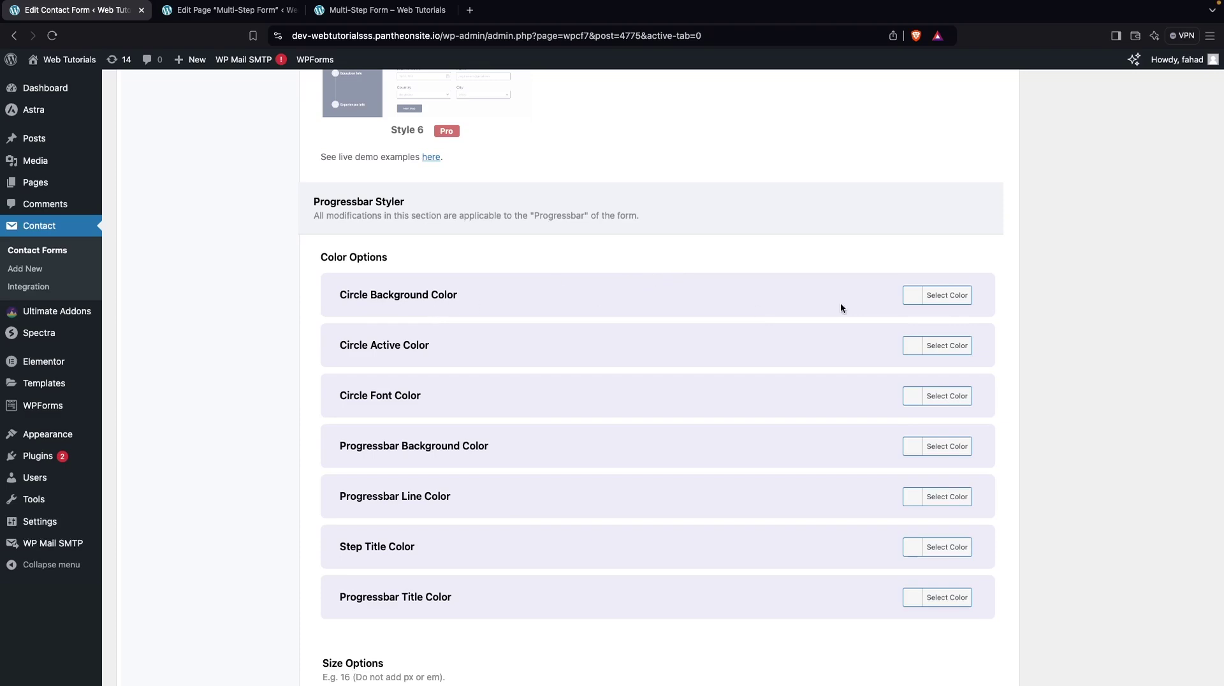
{"action": "left_click", "coordinate": [947, 295]}
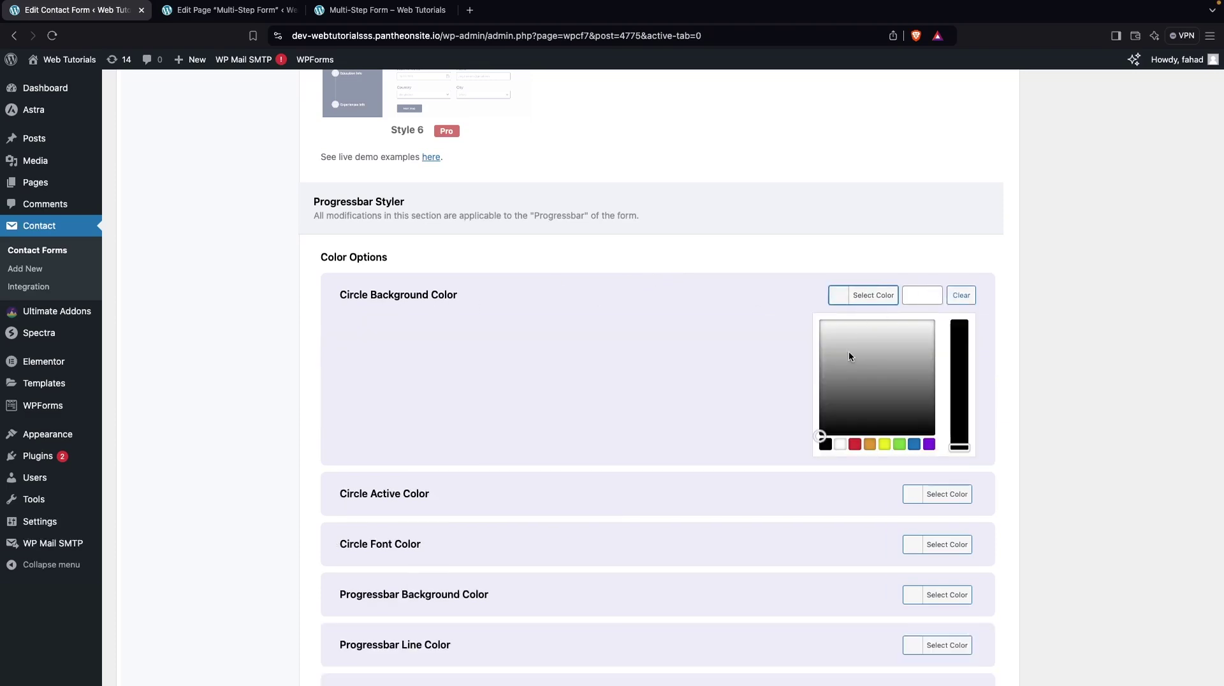
{"action": "left_click", "coordinate": [825, 444]}
{"action": "left_click", "coordinate": [1086, 414]}
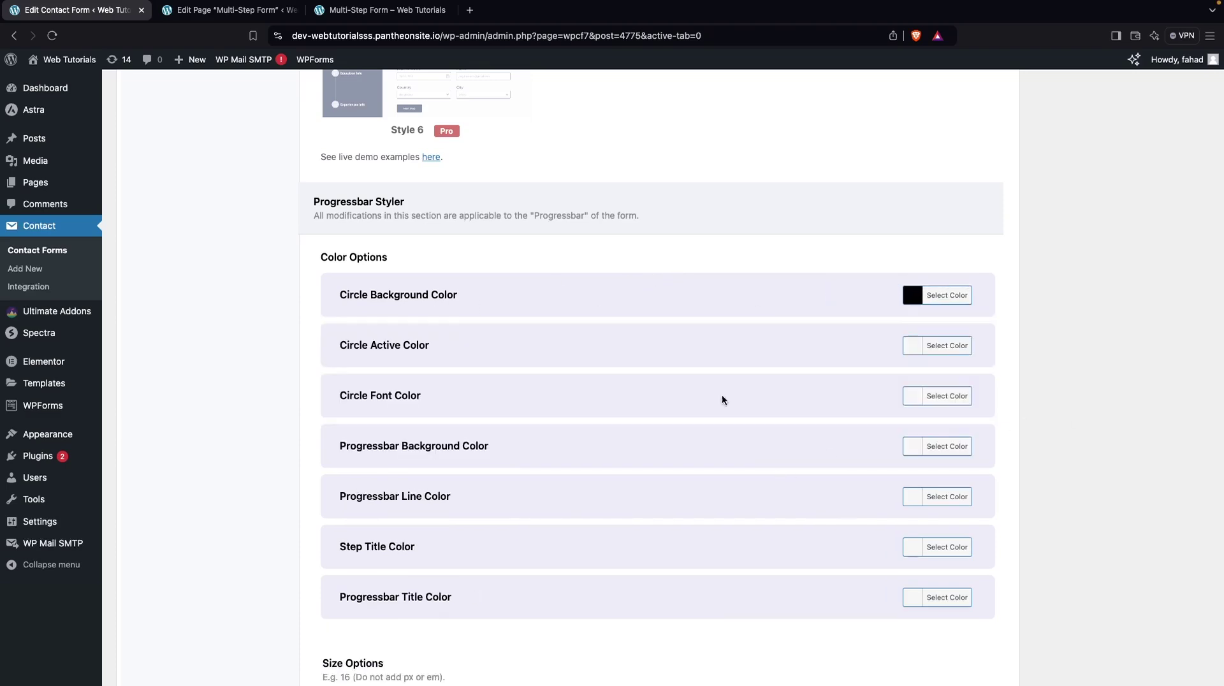
{"action": "left_click", "coordinate": [932, 403]}
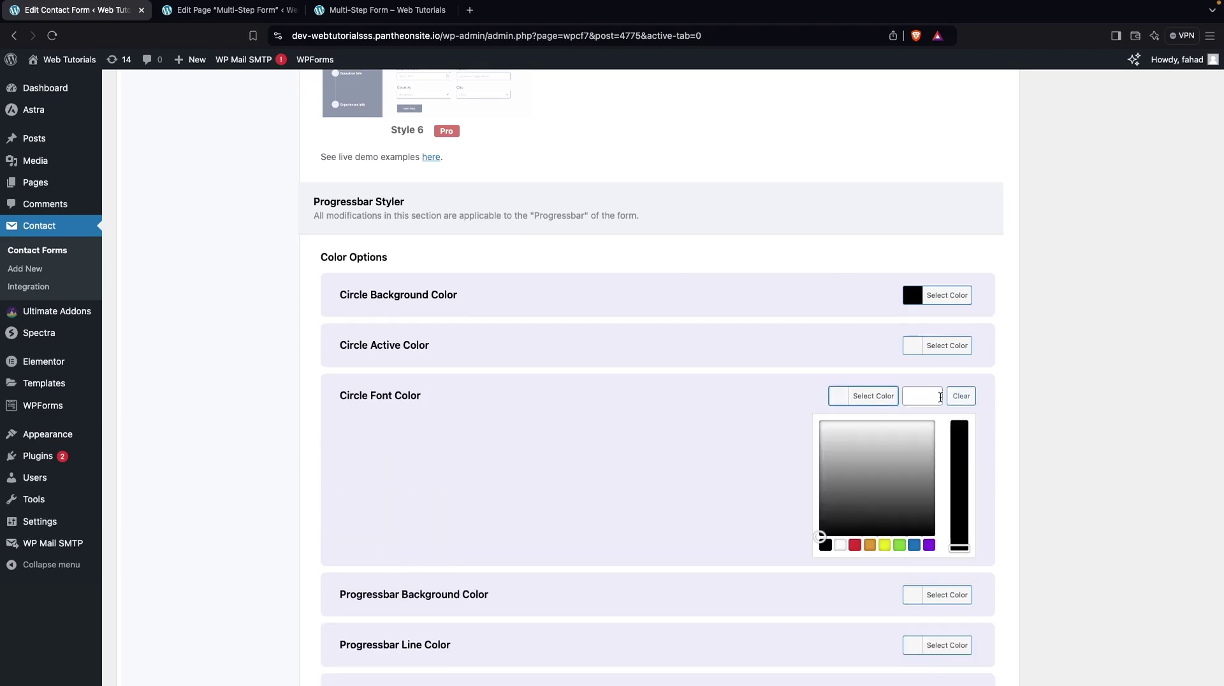
{"action": "left_click", "coordinate": [839, 547]}
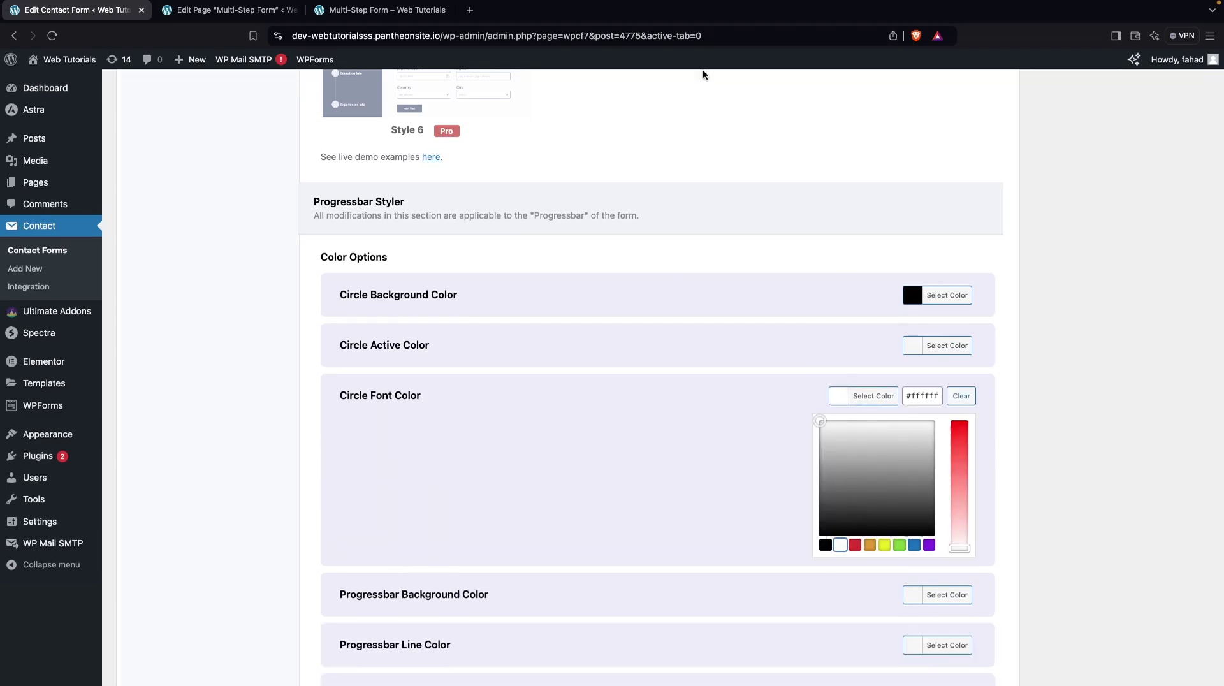
{"action": "scroll", "coordinate": [703, 71], "scroll_direction": "up", "scroll_amount": 15}
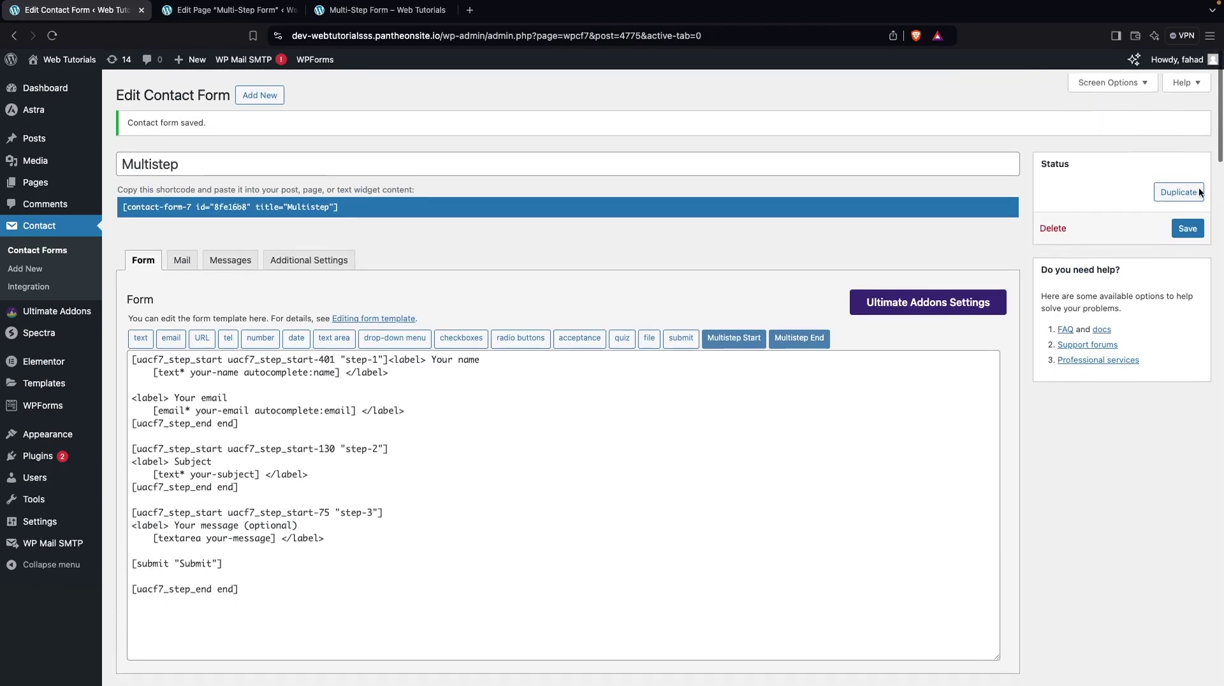
{"action": "left_click", "coordinate": [393, 18]}
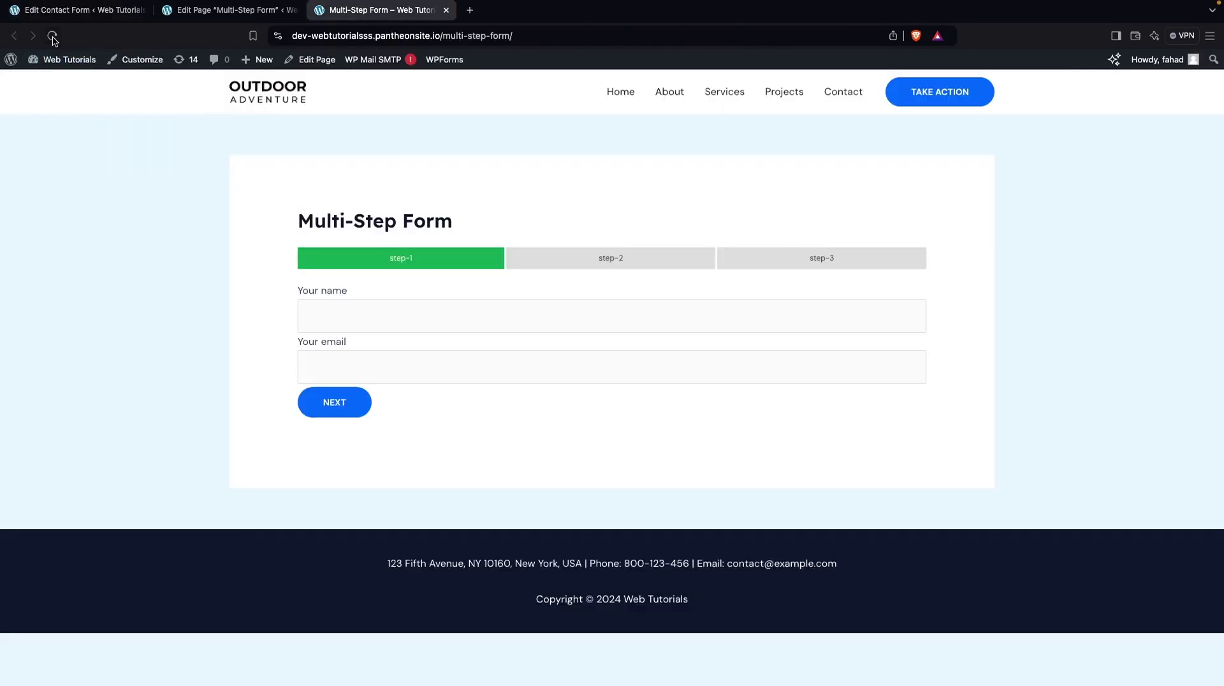
Reload the Multi-Step Form page to show black step-2 and step-3 bars with white labels
{"action": "left_click", "coordinate": [53, 36]}
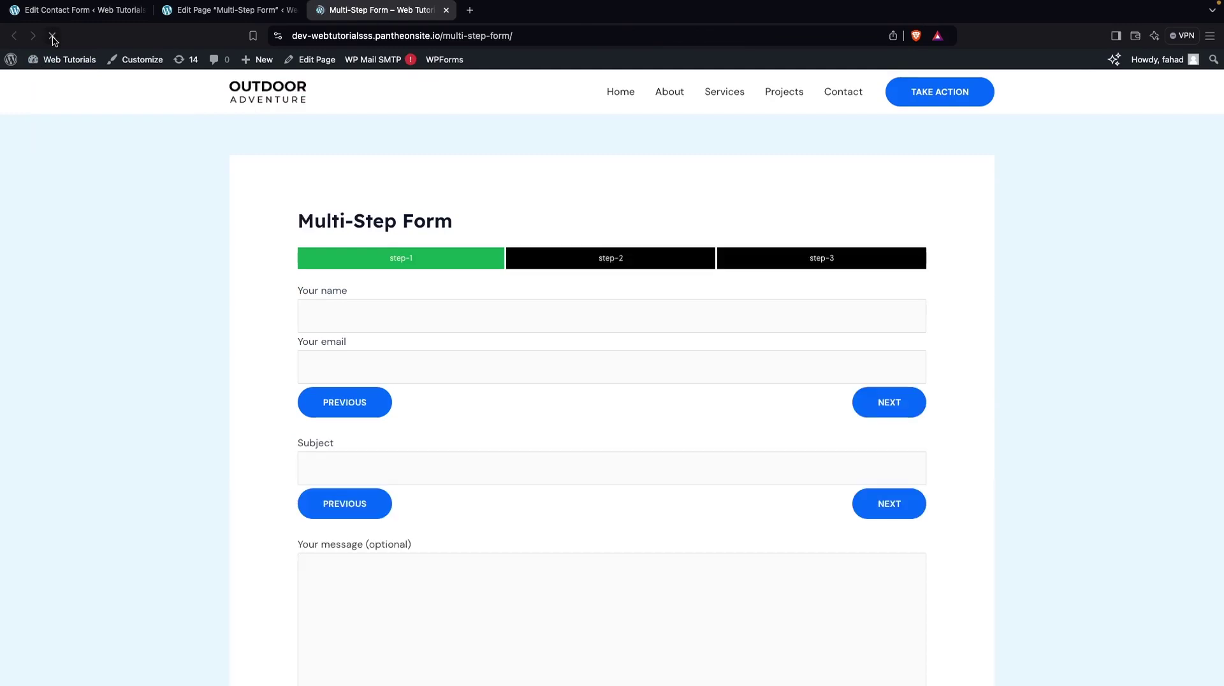